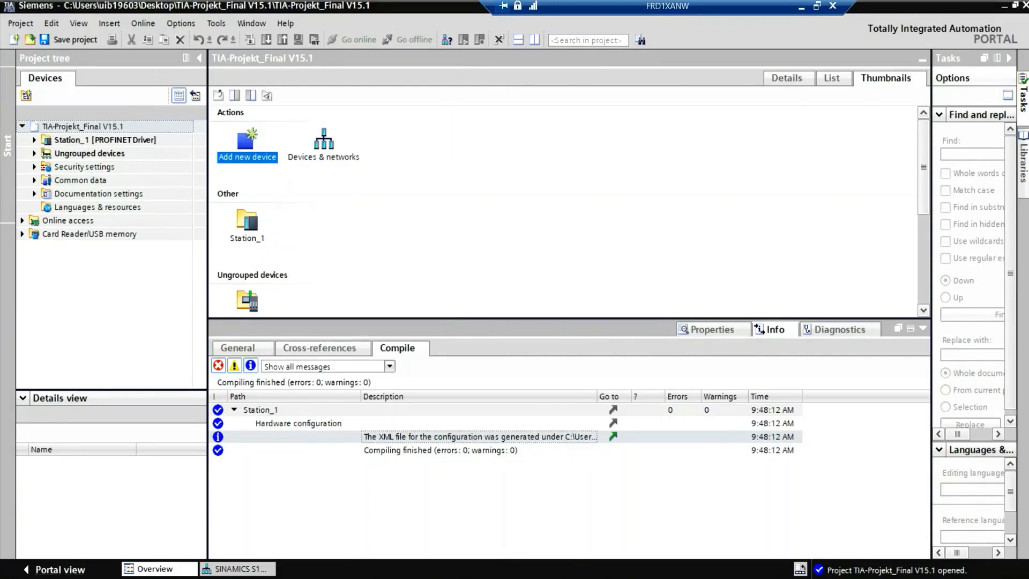
Open the device network and examine the advanced options and Ethernet addresses of Station_1's PROFINET interface.
double_click(324, 140)
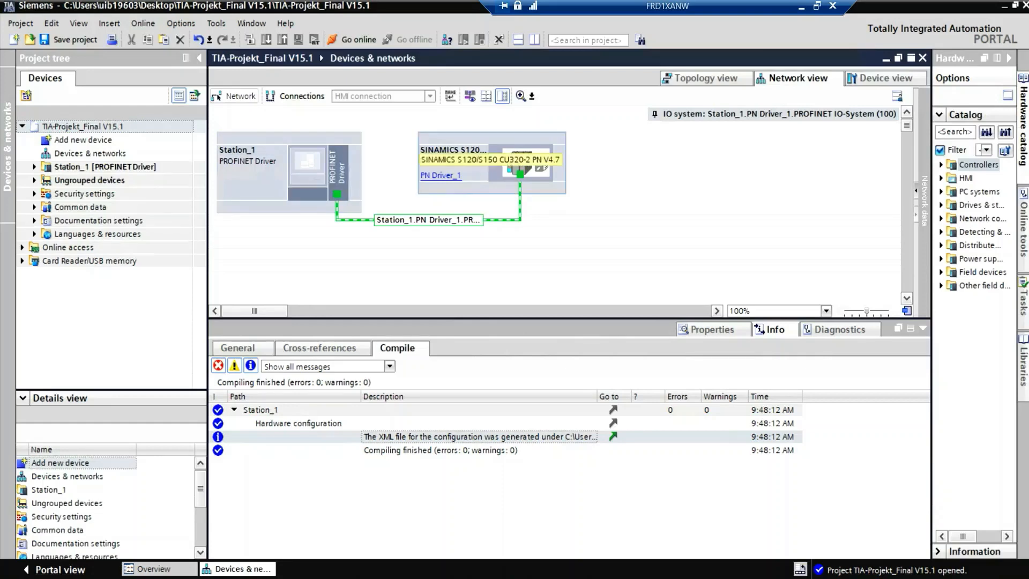
left_click(428, 219)
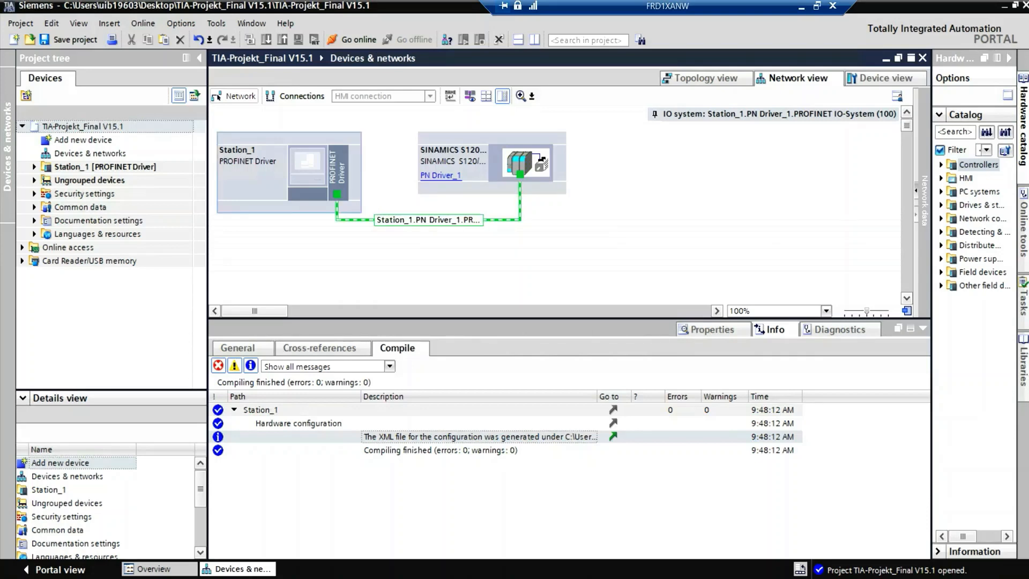
left_click(252, 172)
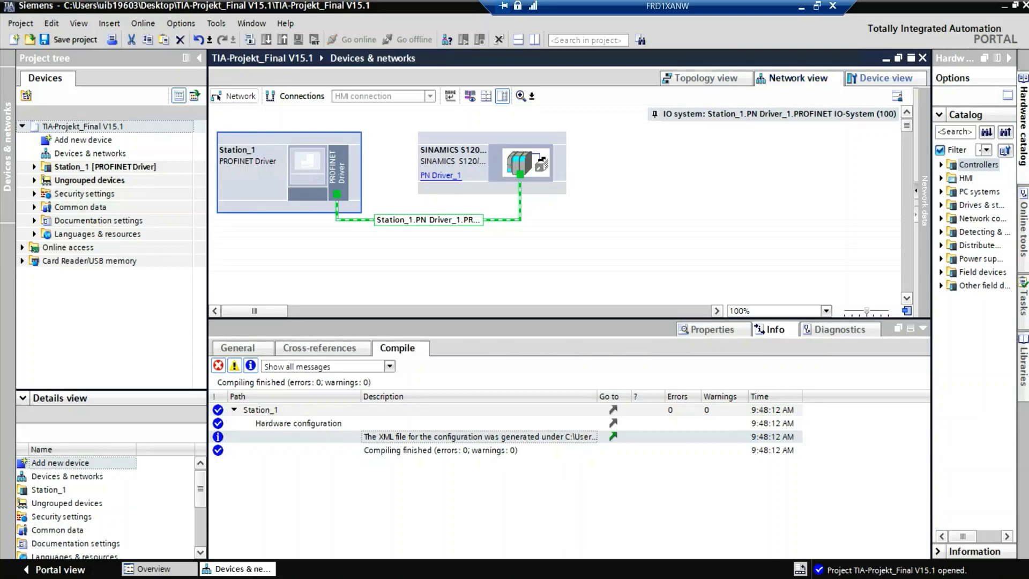
left_click(879, 78)
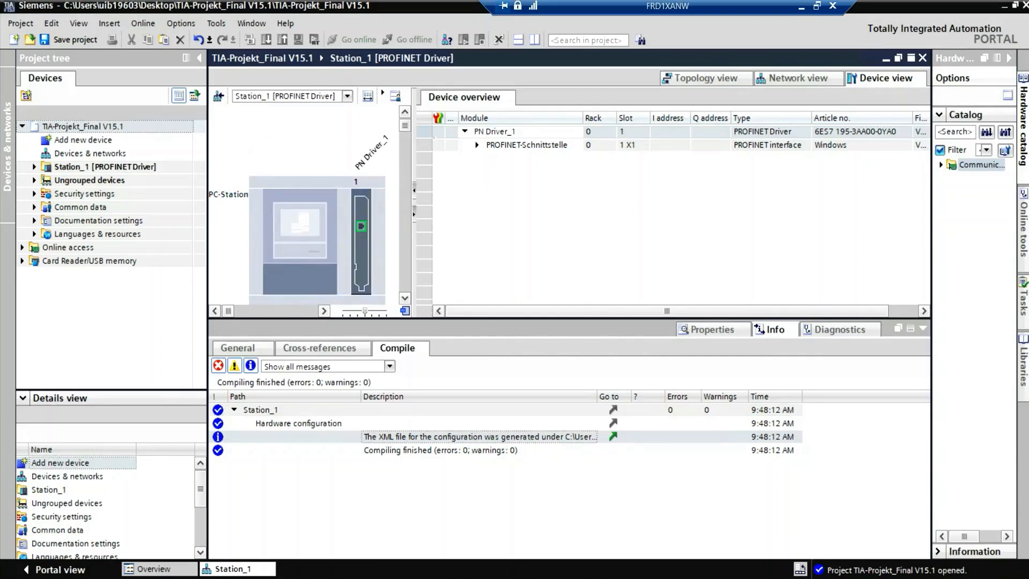
left_click(527, 144)
key("Right")
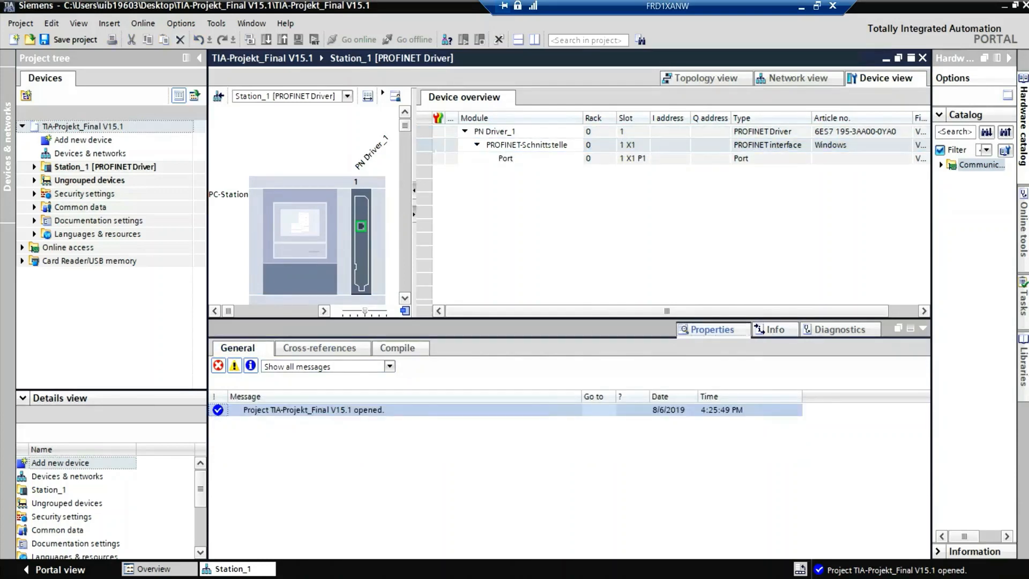
left_click(254, 391)
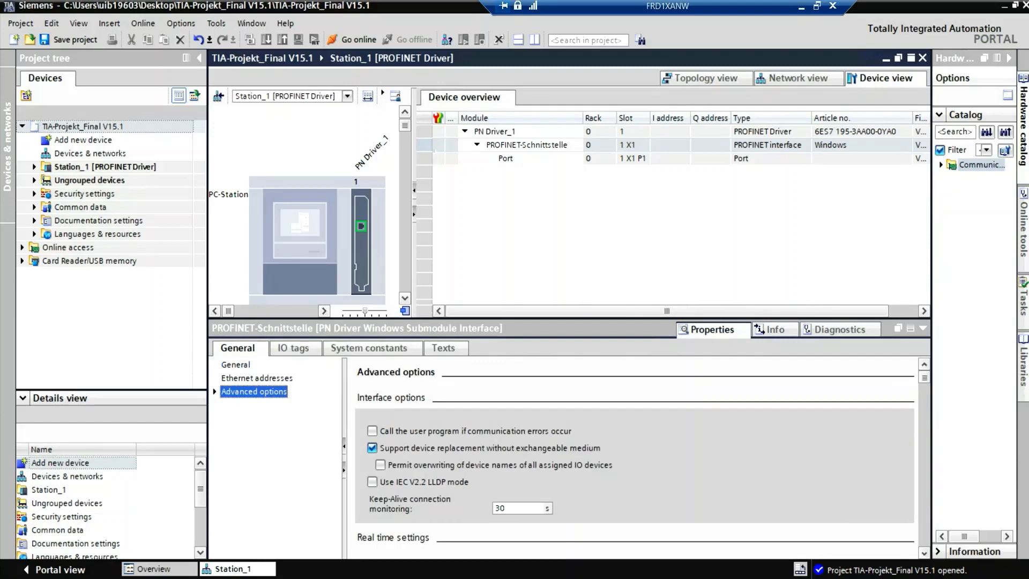
left_click(256, 377)
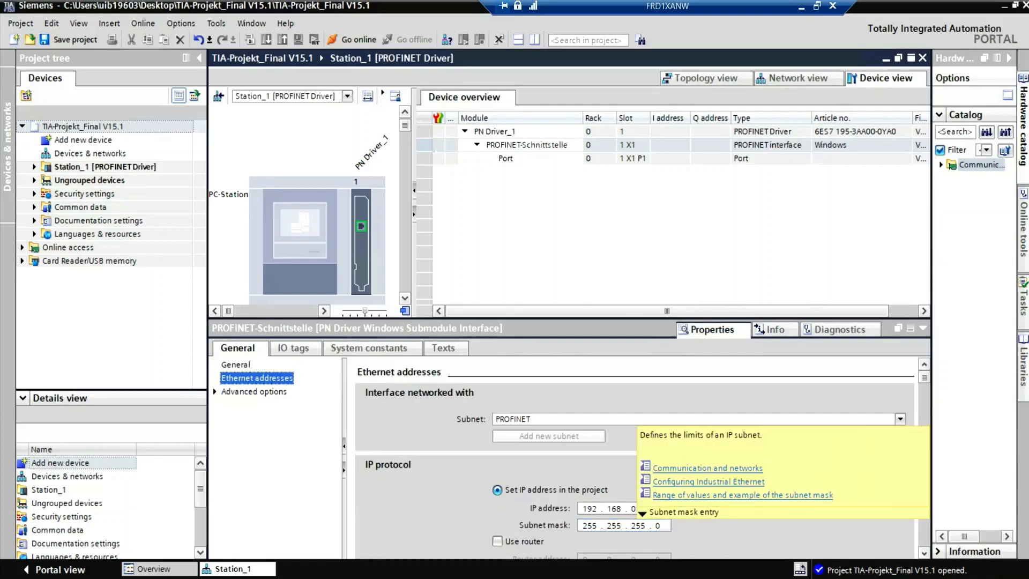
Open the device overview of the SINAMICS S120 drive from the network and expand its PN-IO interface.
left_click(793, 77)
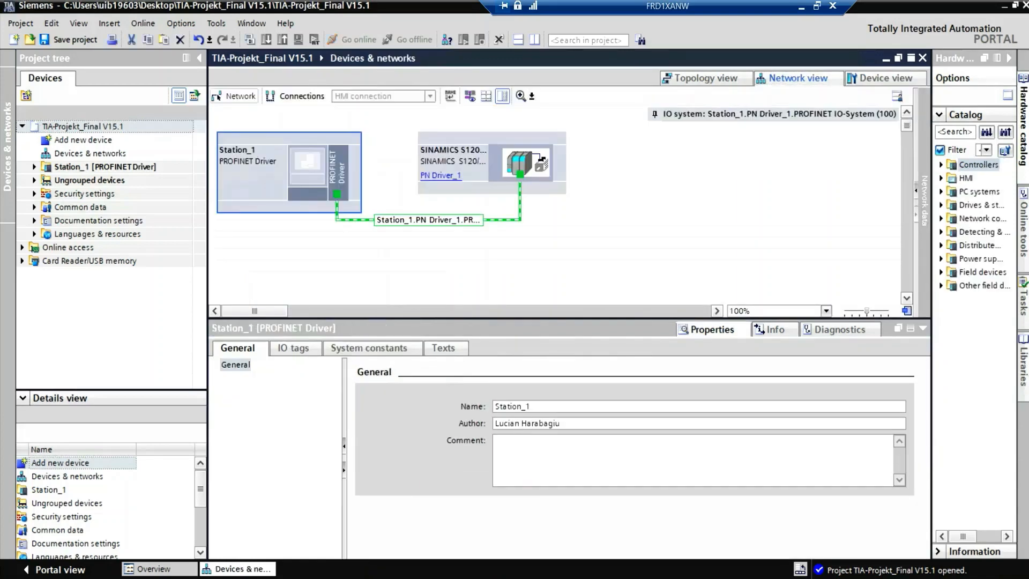
left_click(541, 160)
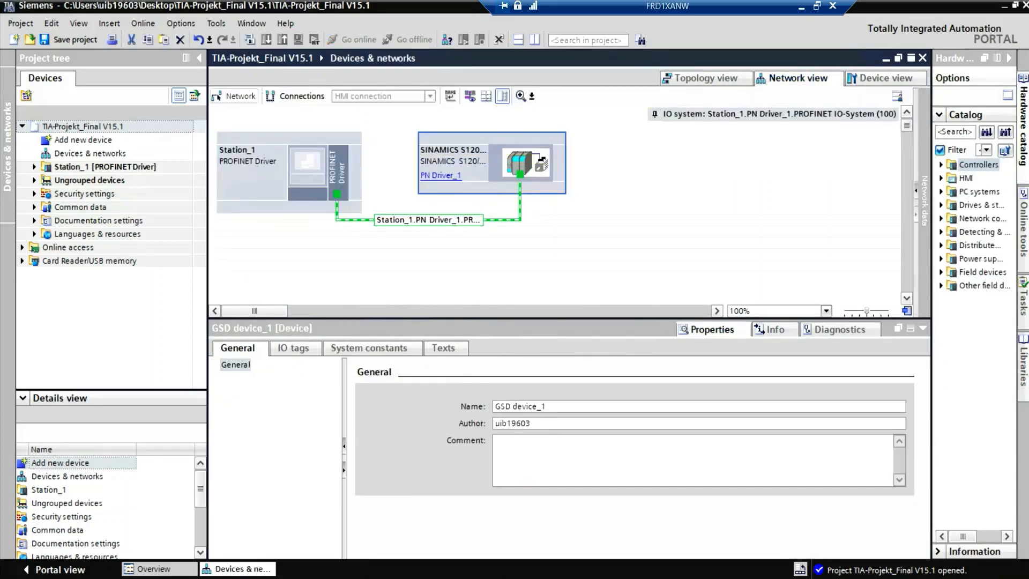
left_click(886, 78)
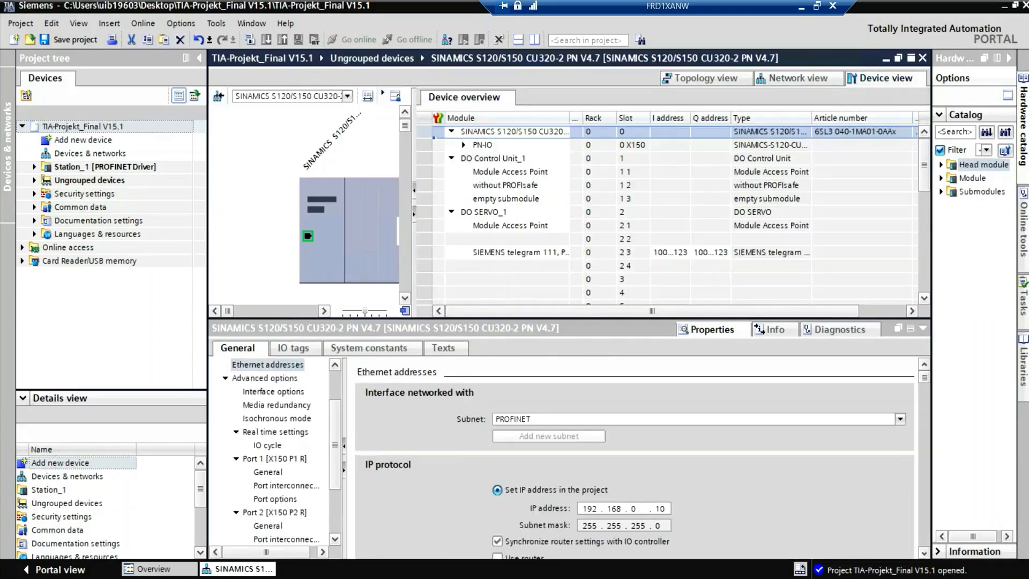
left_click(463, 145)
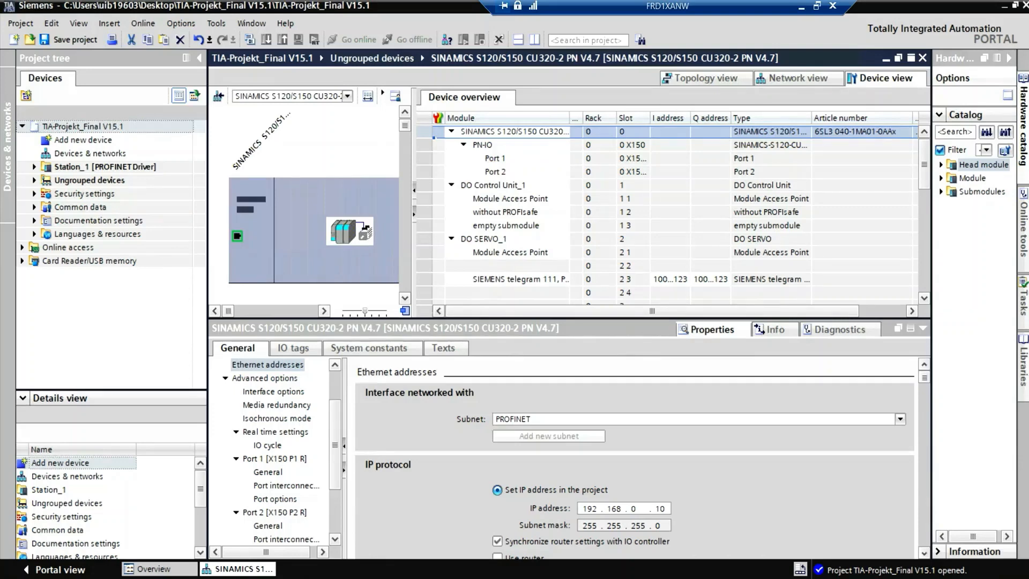
Inspect the drive's DO Control Unit_1 and DO SERVO_1 modules and the I/O addresses of SIEMENS telegram 111.
left_click(493, 186)
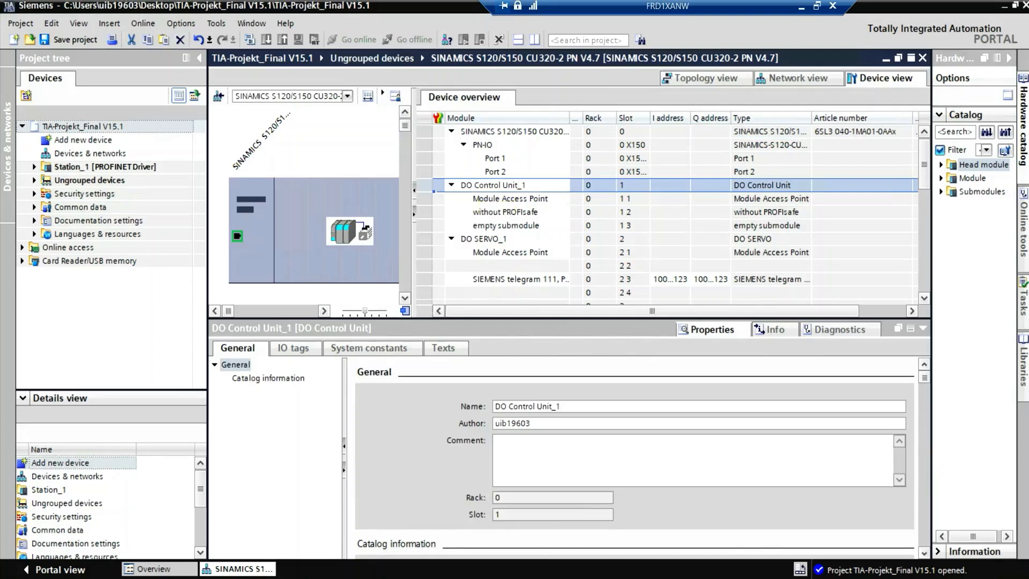
left_click(487, 239)
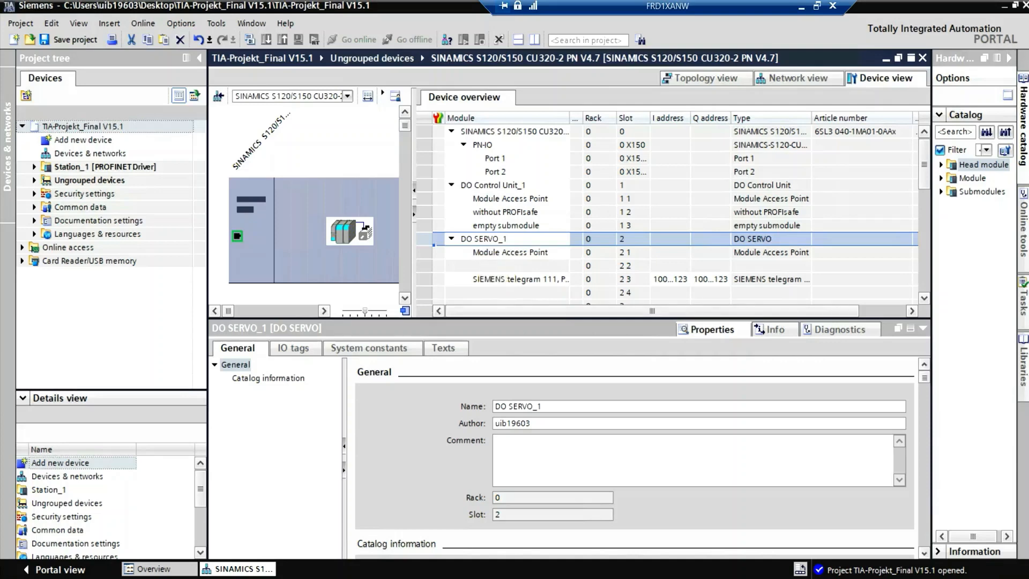
left_click(452, 280)
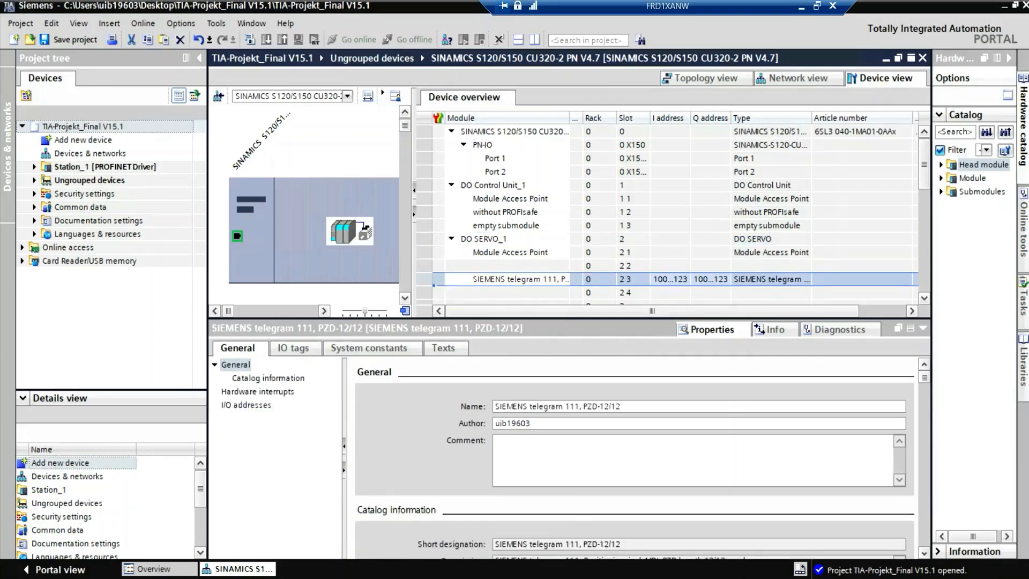
left_click(246, 405)
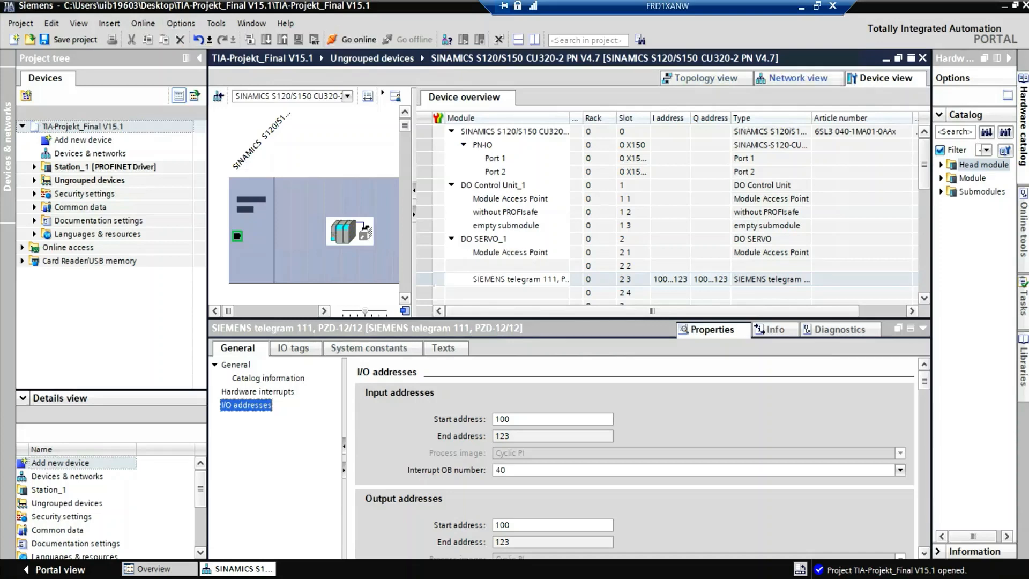
Compile the hardware configuration from the network overview and show the generated PNDriverConfiguration XML file in its folder with its full name readable.
left_click(798, 78)
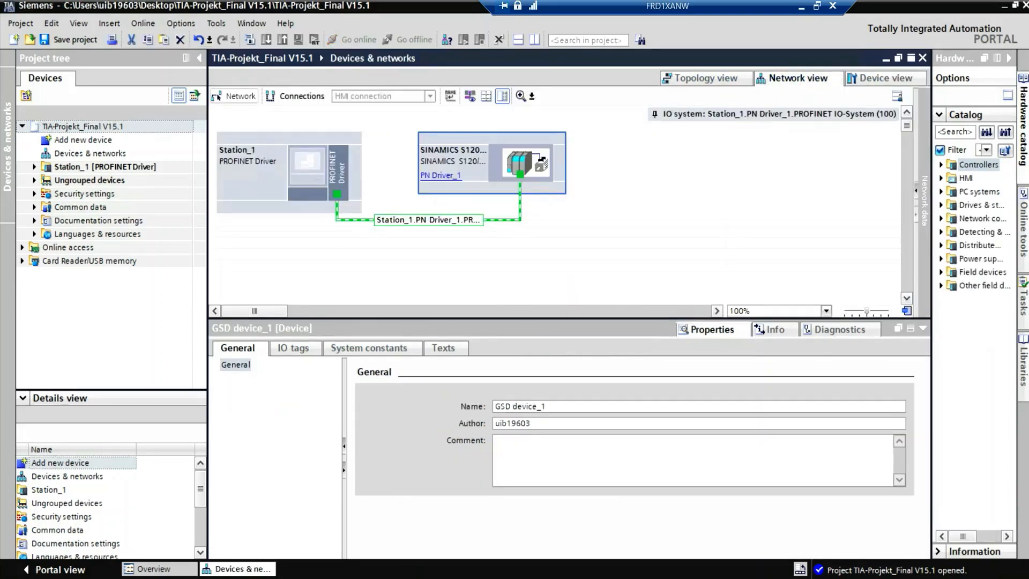
left_click(250, 40)
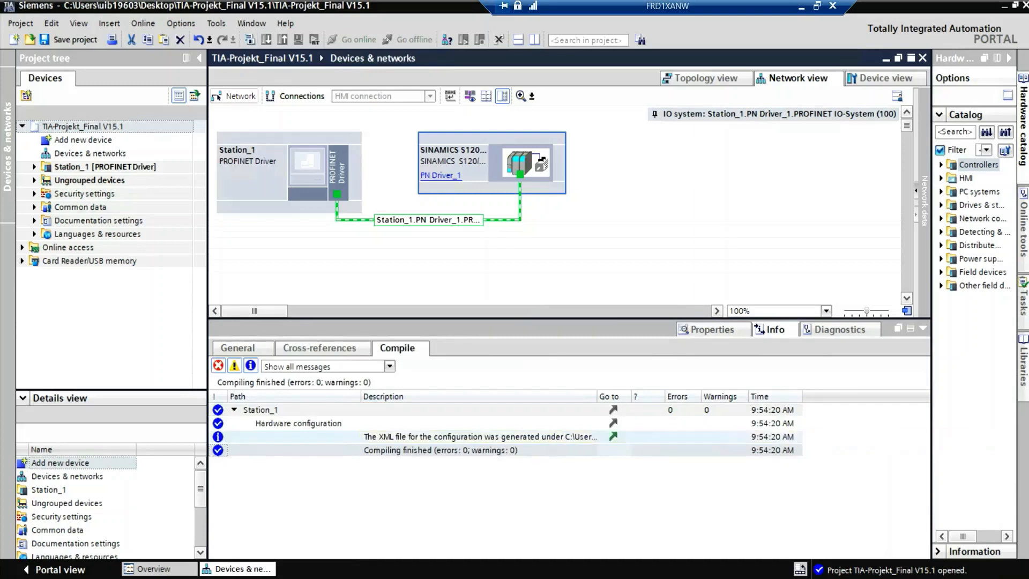
left_click(480, 437)
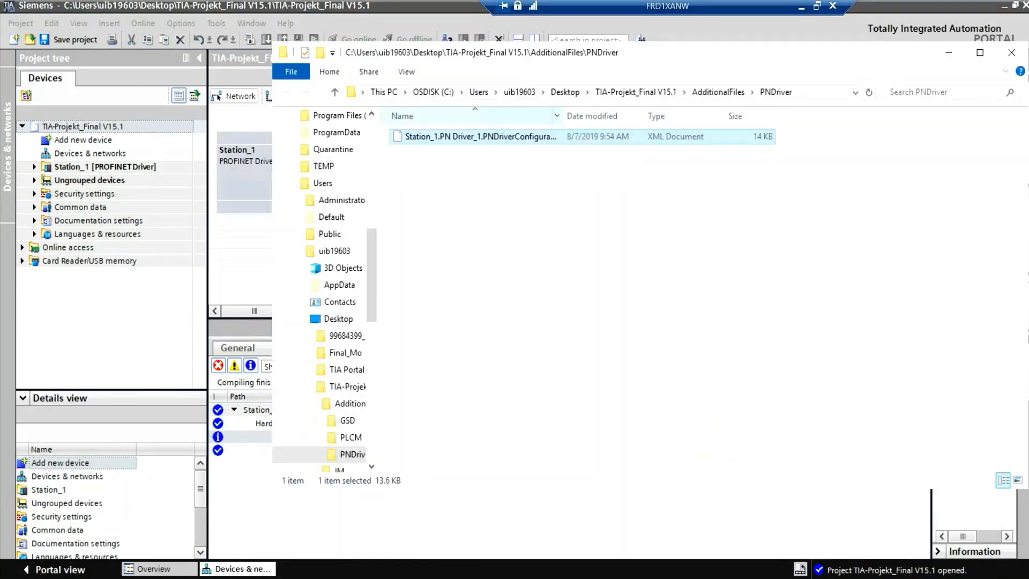
left_click_drag(562, 116, 692, 116)
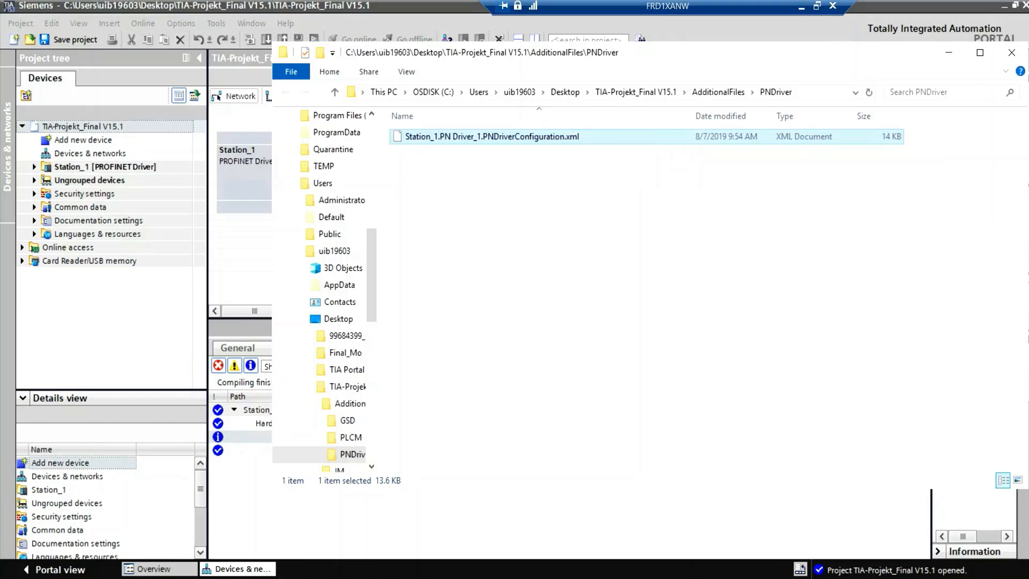
Switch to the LabVIEW 2018 folder in File Explorer and open the PNIO folder inside user.lib.
left_click(149, 578)
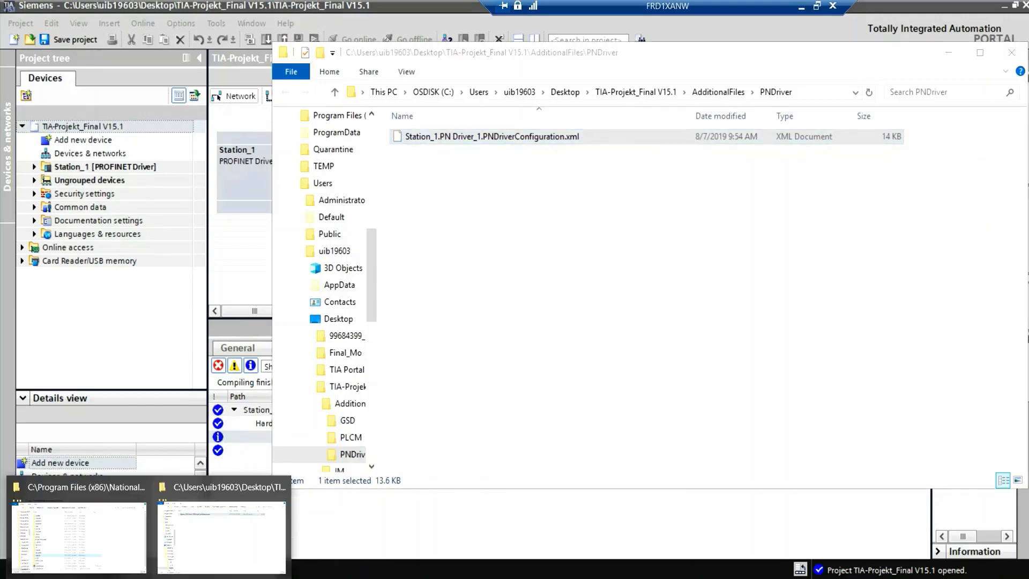
left_click(86, 539)
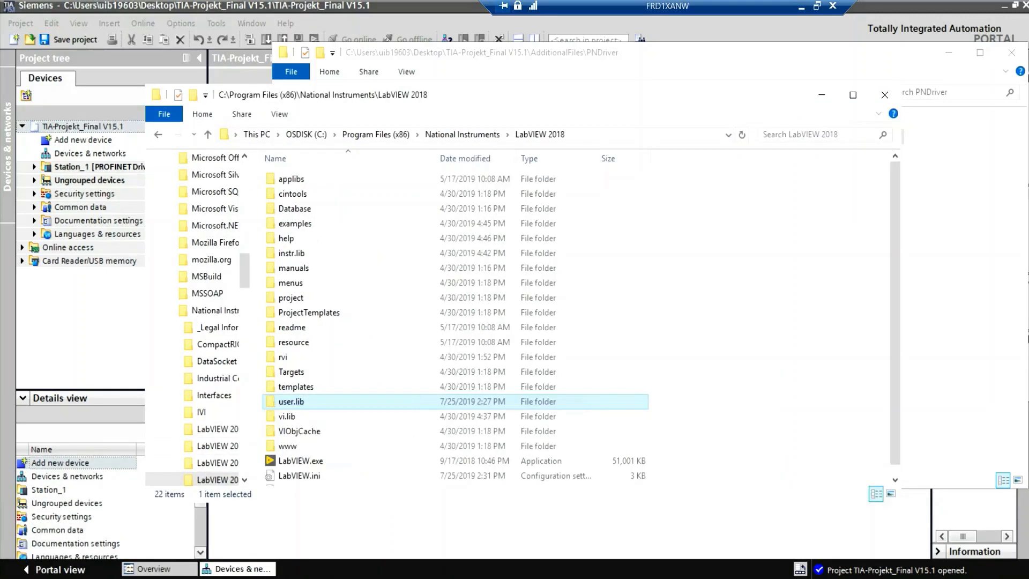
double_click(291, 402)
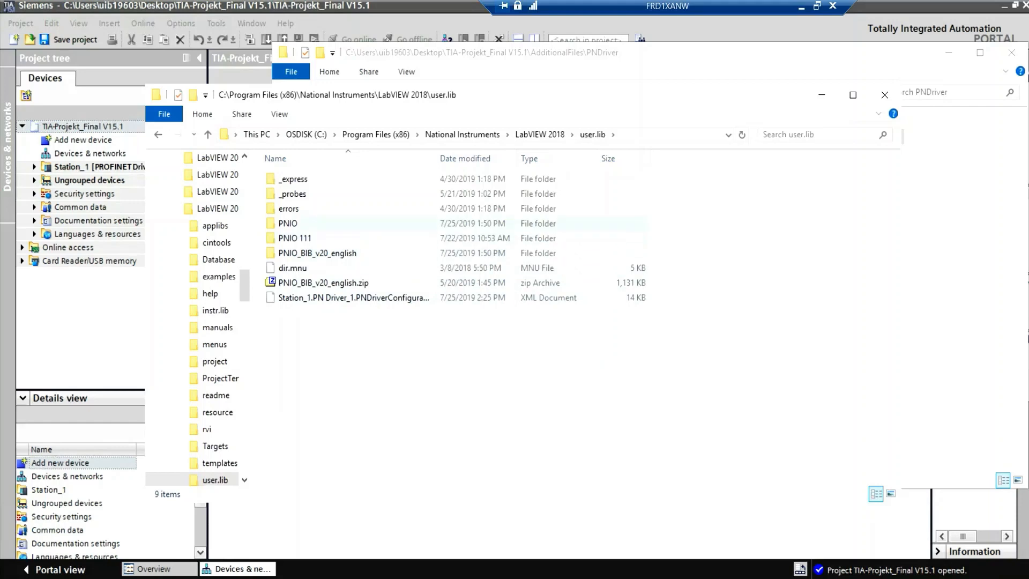
double_click(288, 223)
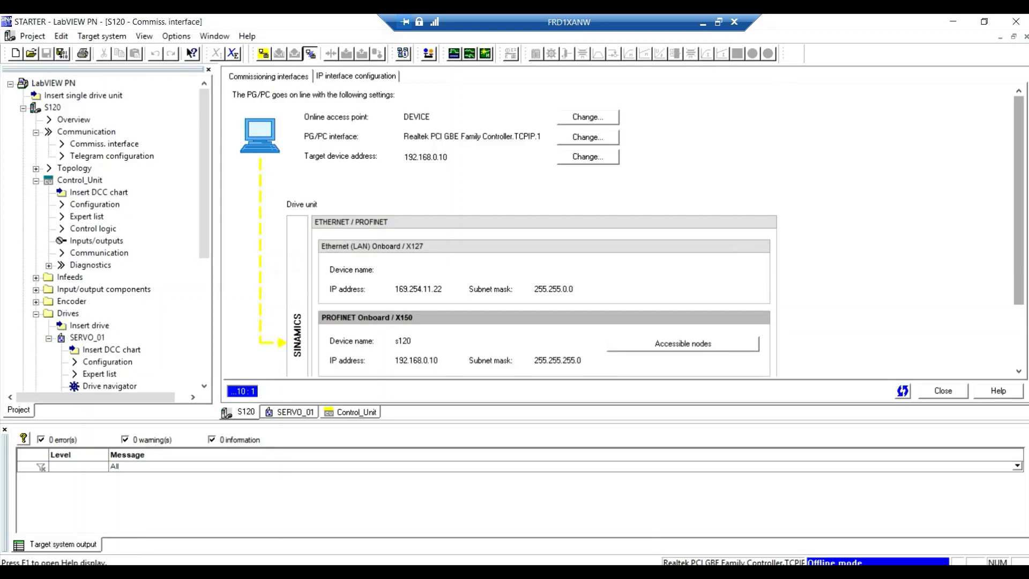
In STARTER, check the S120's target device address settings and the telegram configuration of SERVO_01.
left_click(588, 156)
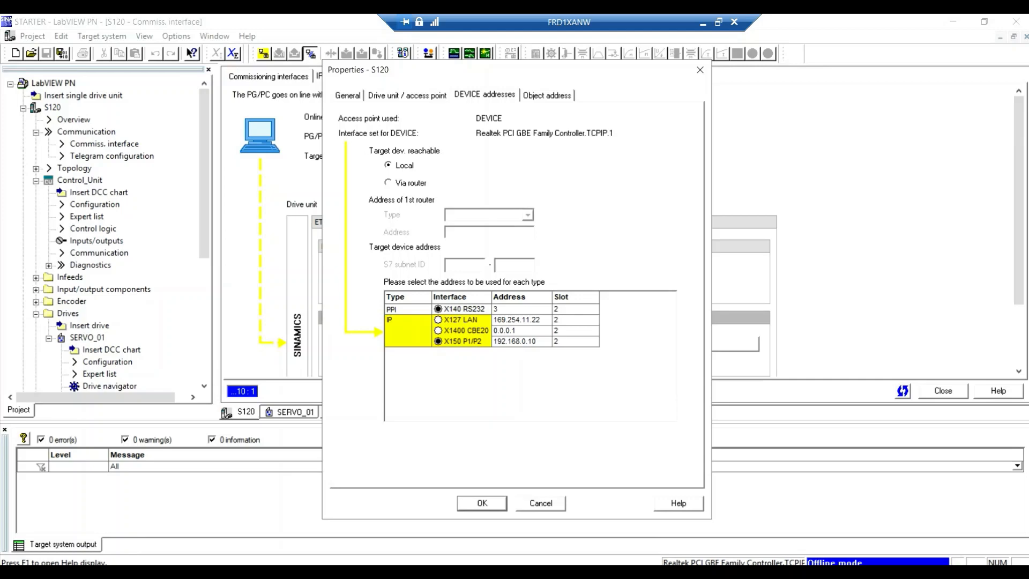
key("Return")
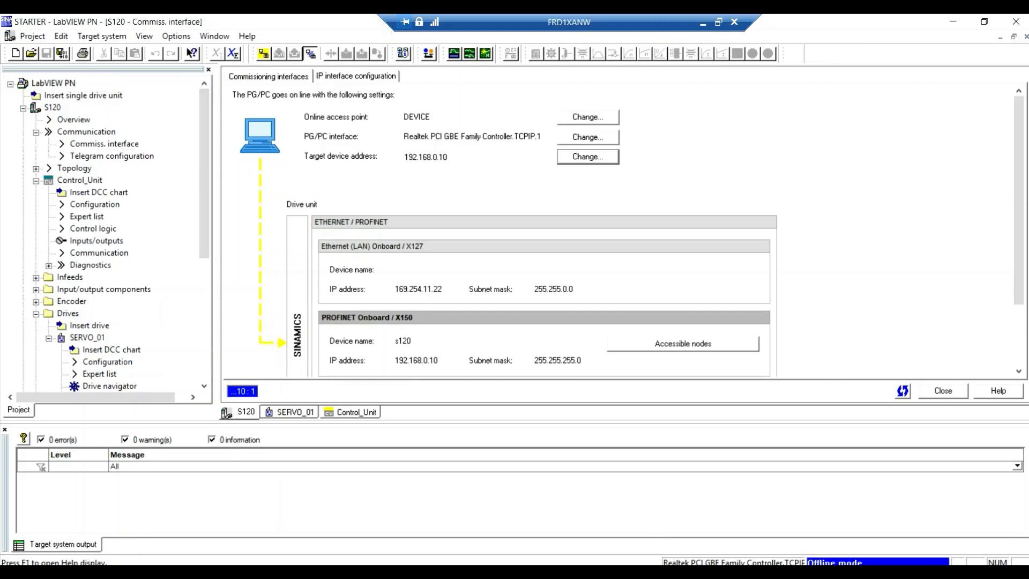
double_click(112, 155)
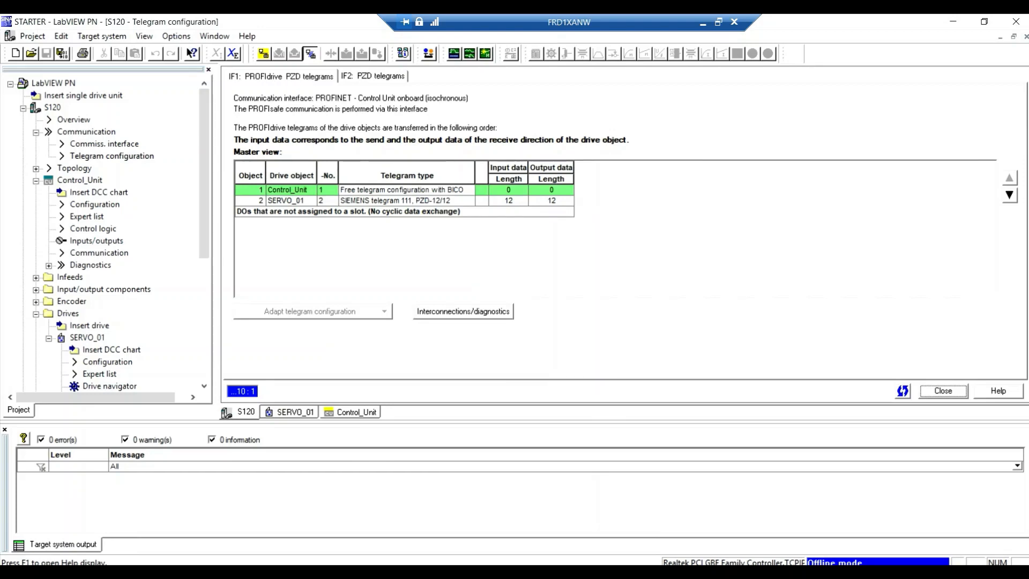
left_click(286, 201)
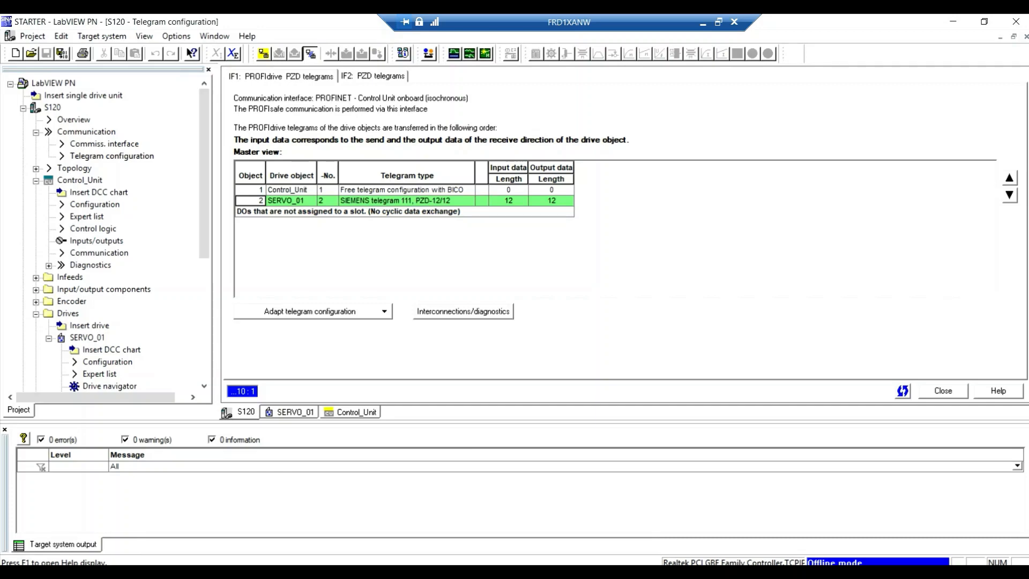
Review the configuration of the Control_Unit and the power unit, motor and encoder data of SERVO_01.
key("ctrl+F6")
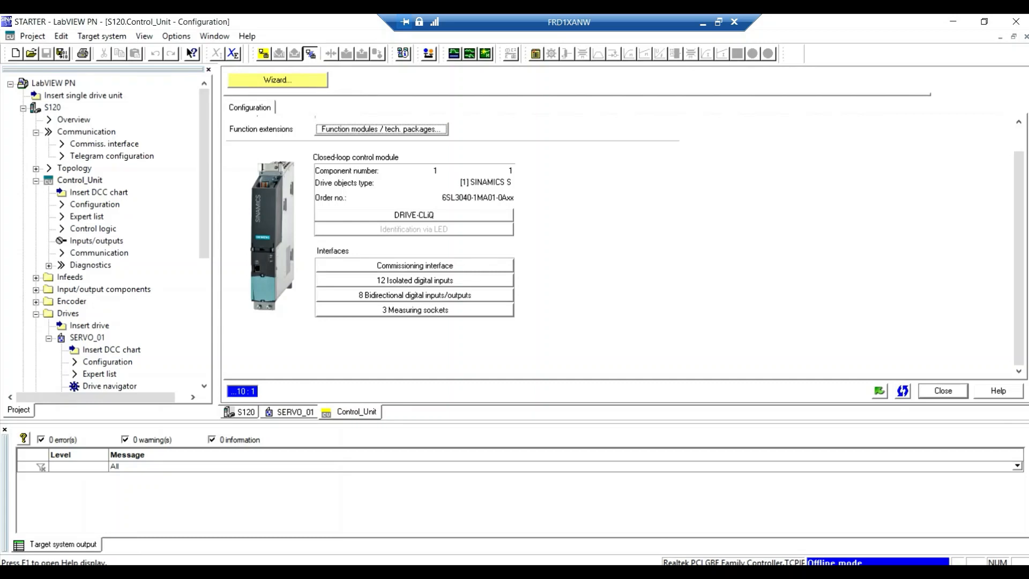
key("ctrl+F6")
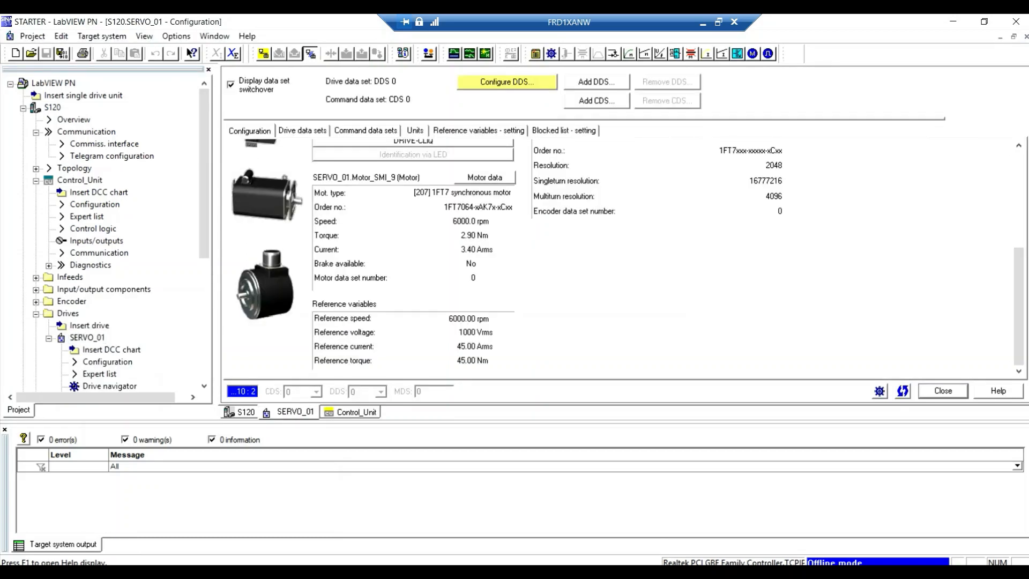
scroll(625, 258, "up", 5)
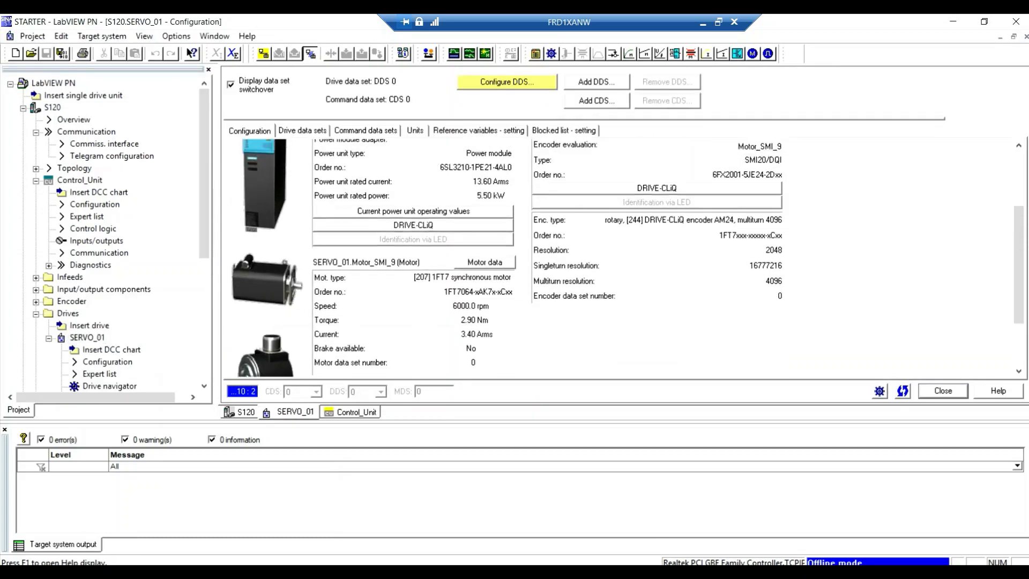
scroll(625, 258, "up", 2)
scroll(625, 258, "down", 7)
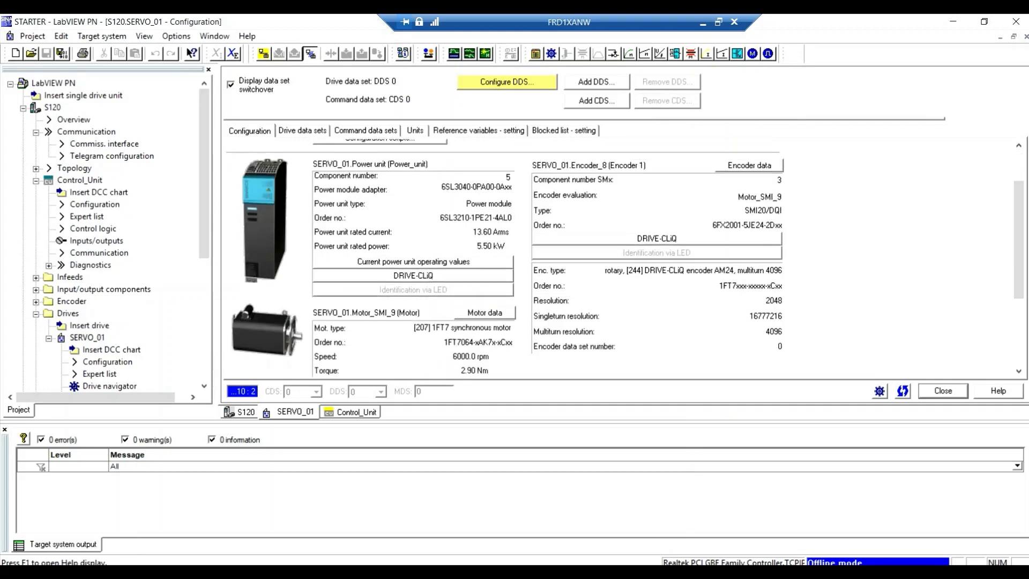
Open the expert list of SERVO_01 and look through its speed control and filter parameters.
double_click(100, 374)
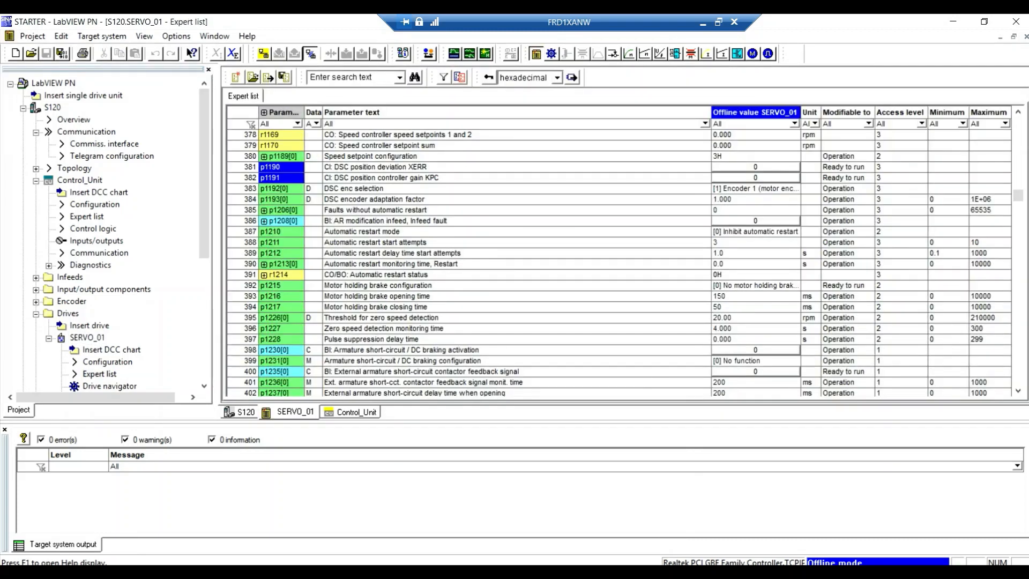
scroll(375, 244, "down", 3)
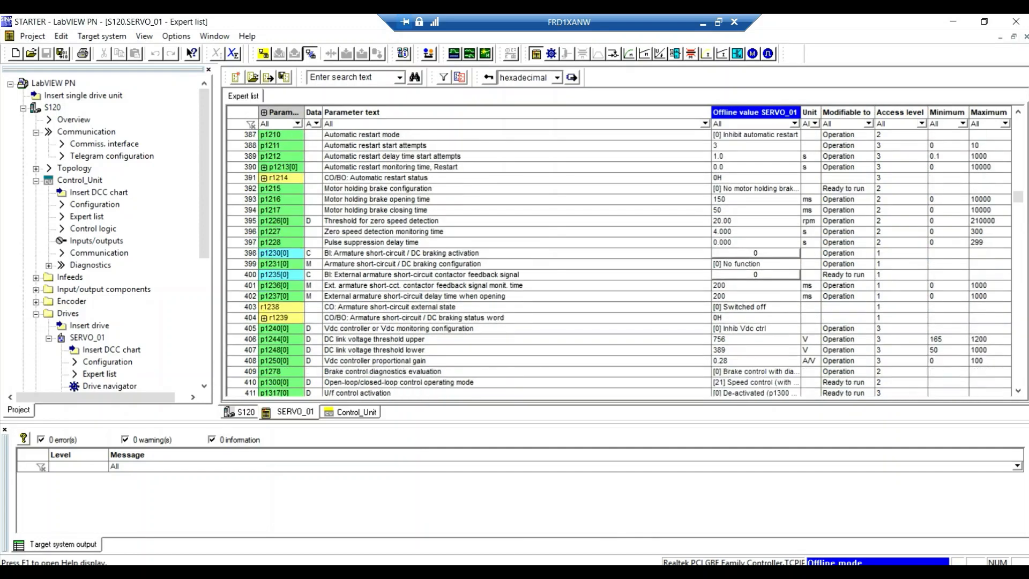
scroll(375, 244, "down", 4)
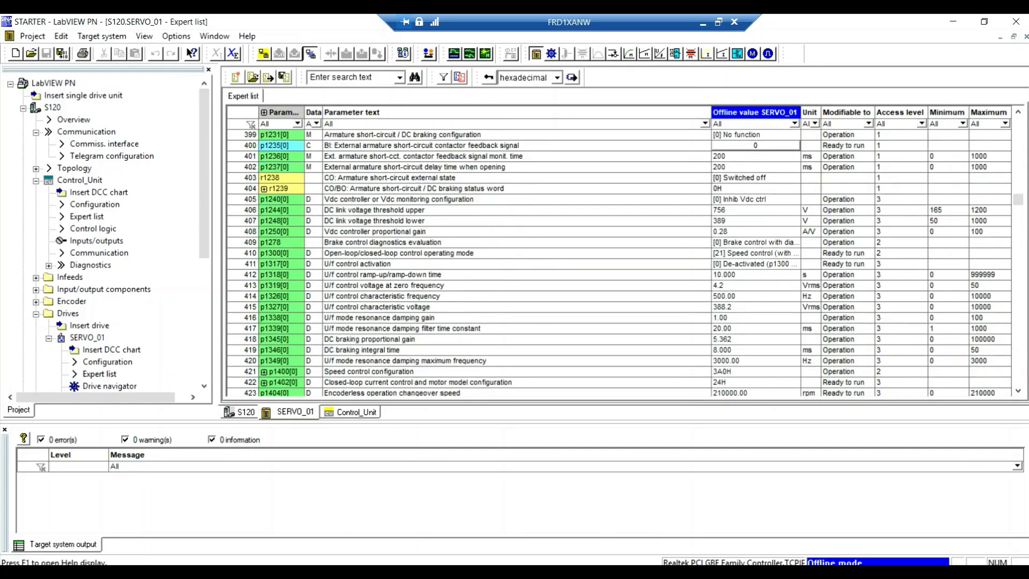
scroll(620, 264, "down", 5)
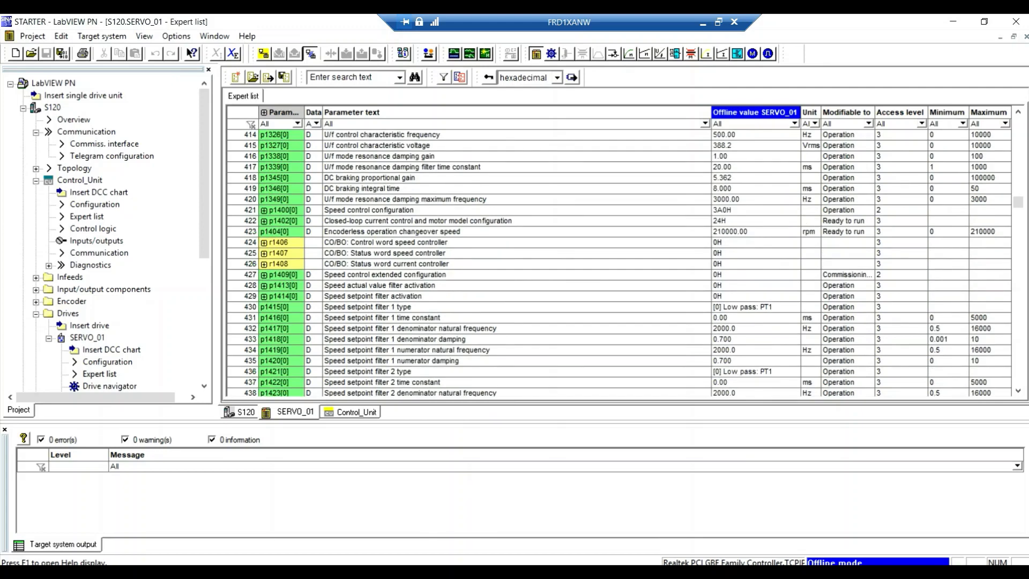
scroll(619, 263, "down", 5)
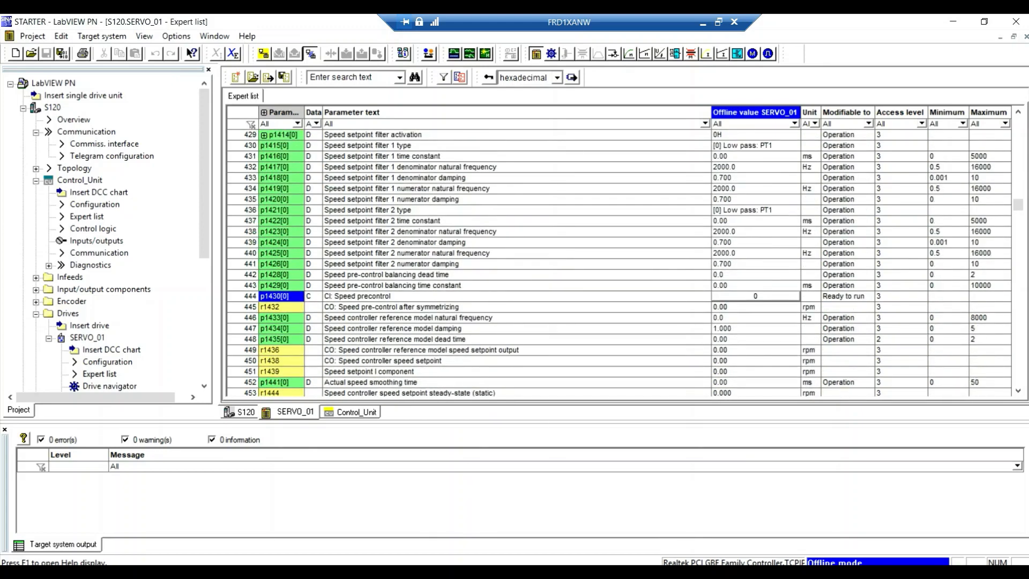
scroll(620, 263, "down", 2)
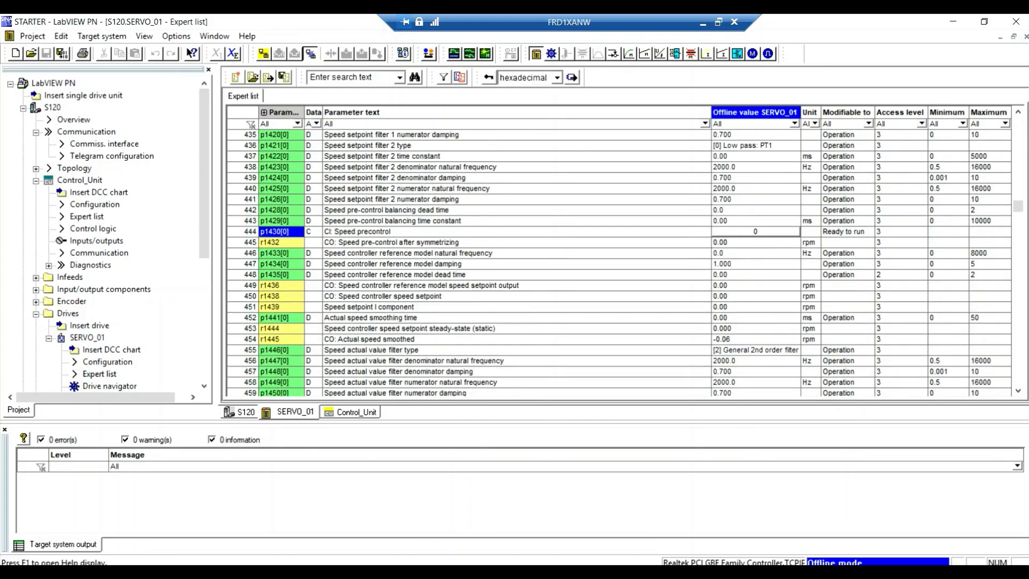
scroll(620, 264, "down", 1)
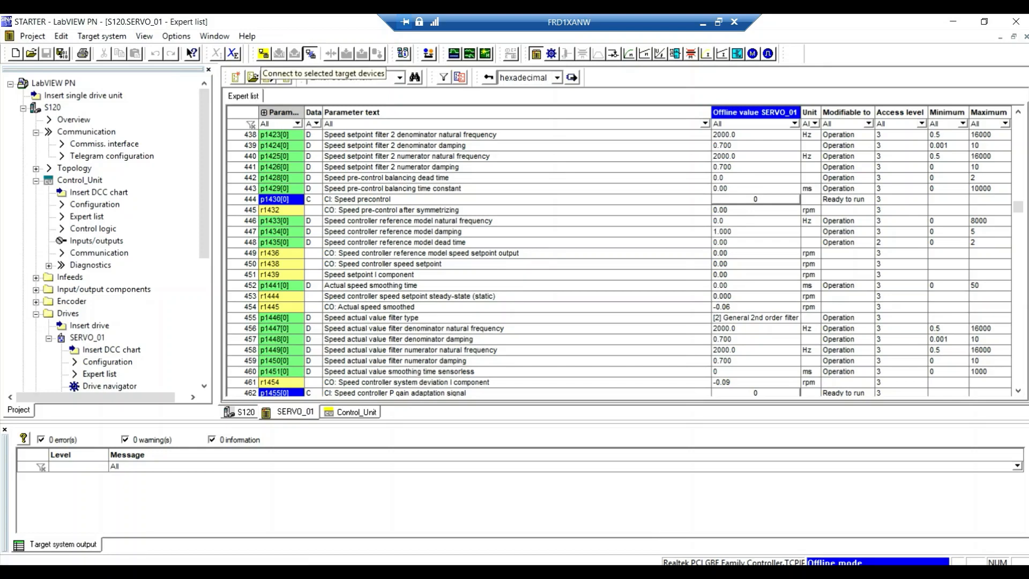
Connect to the S120 target device and download the project data, copying RAM to ROM after loading.
left_click(310, 54)
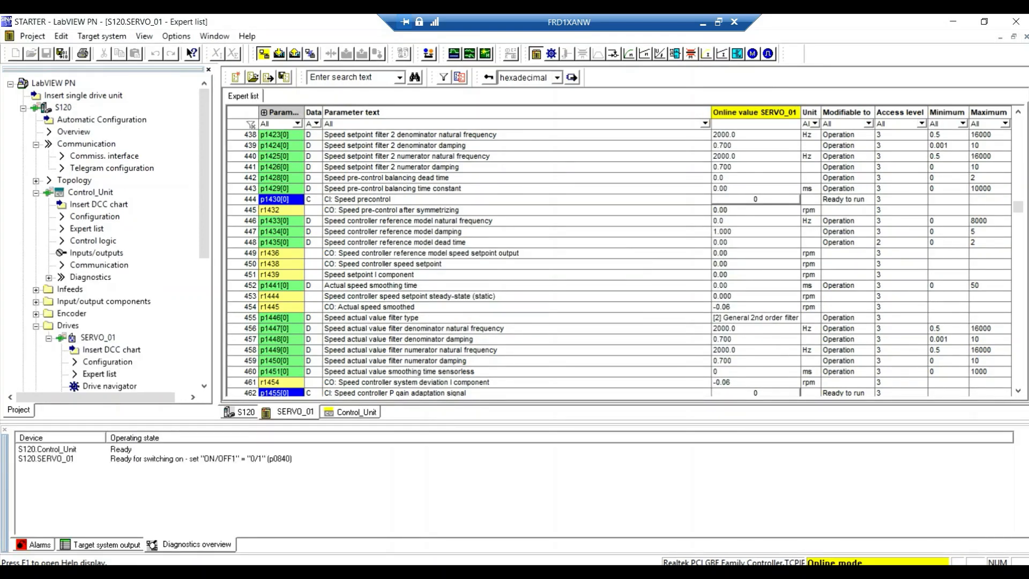
left_click(279, 54)
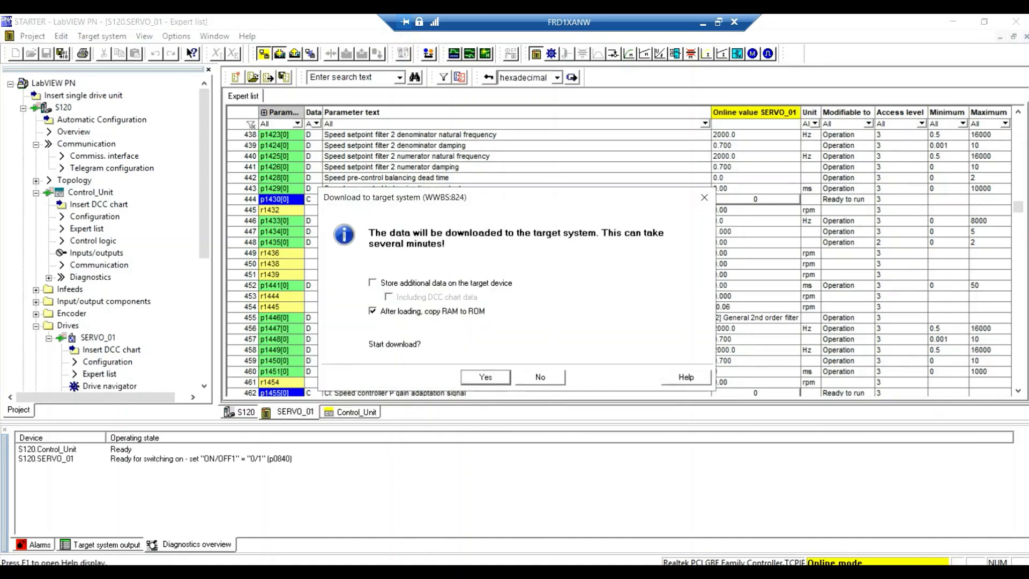
key("Return")
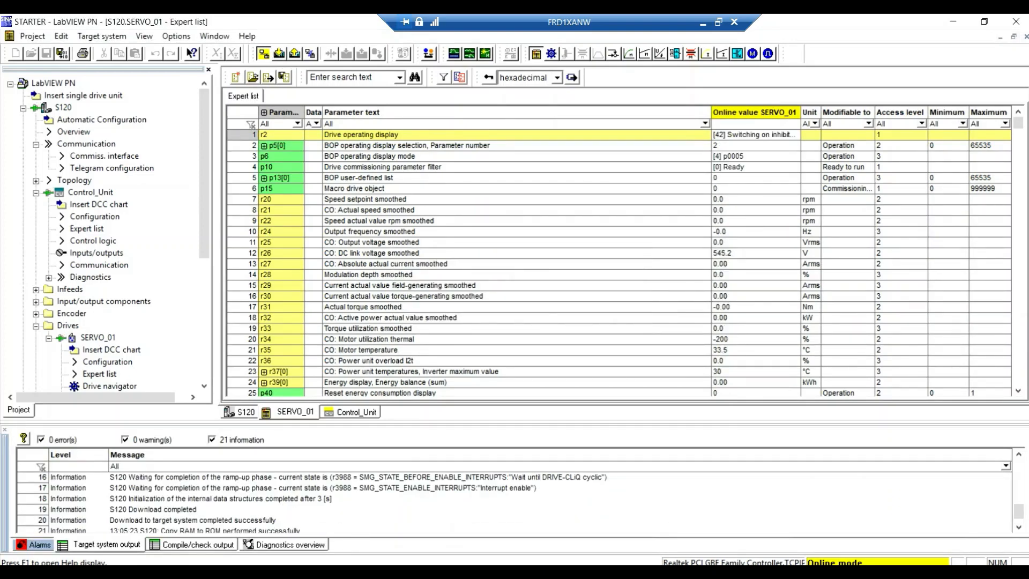
Open SERVO_01's commissioning control panel, assume control priority with 1000 ms life-sign monitoring, and activate the enables.
left_click_drag(205, 171, 204, 294)
double_click(119, 253)
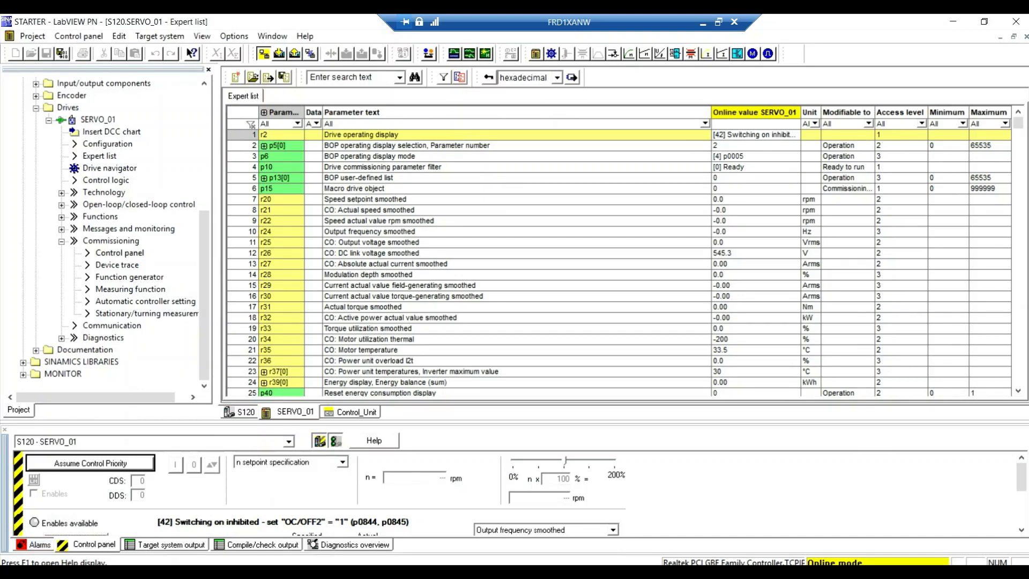
left_click(90, 463)
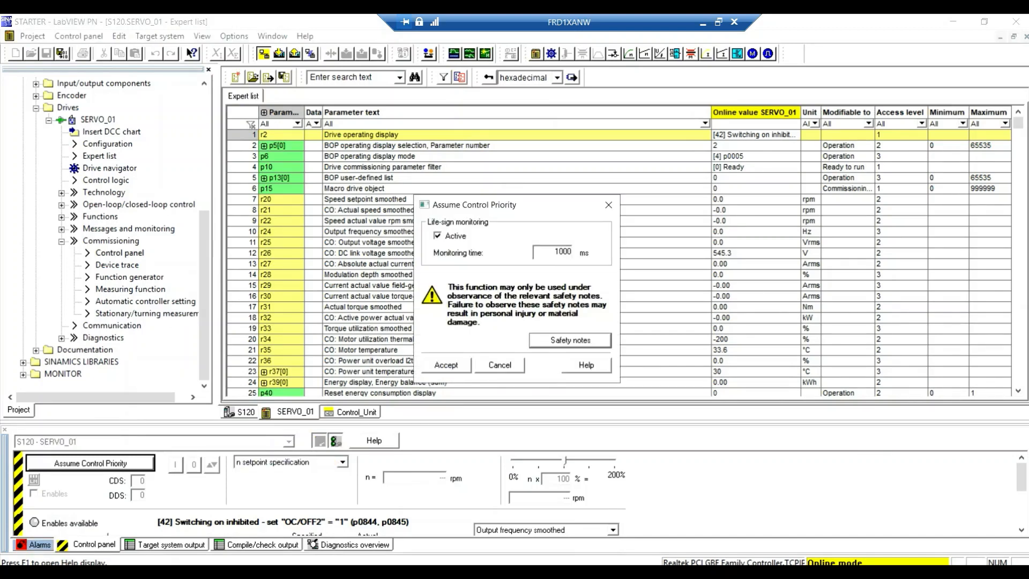
left_click(449, 366)
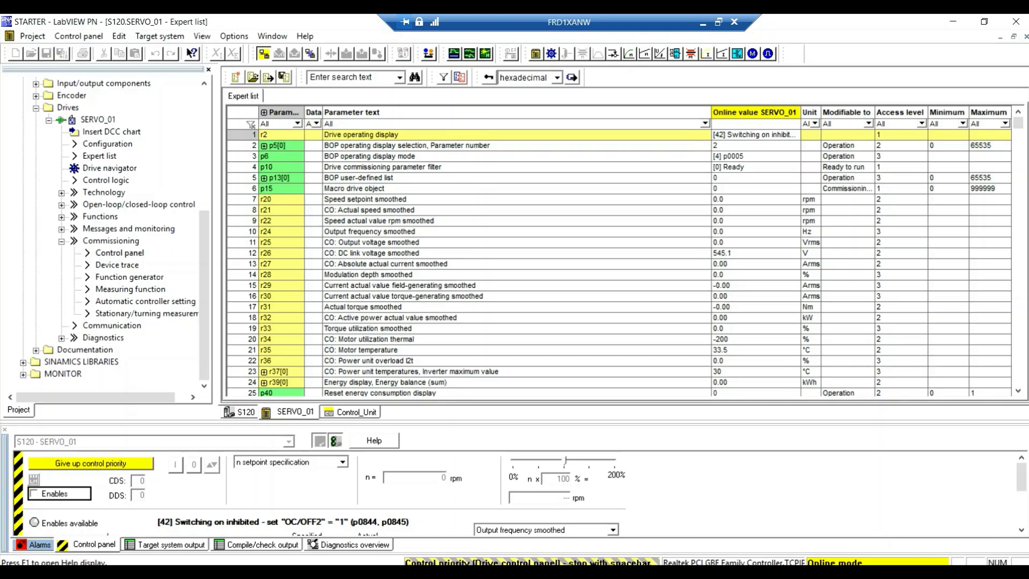
left_click(34, 494)
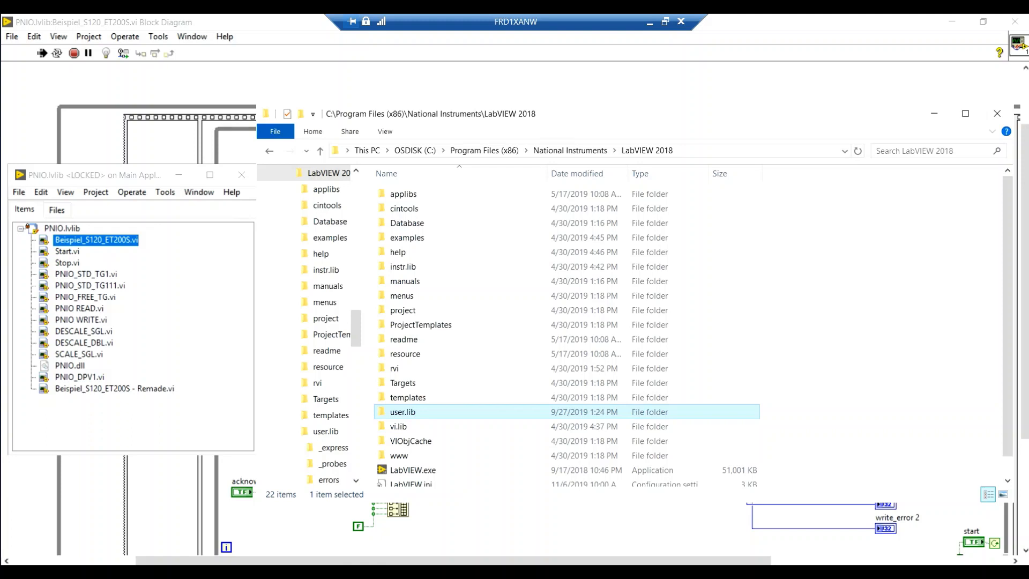
Switch to LabVIEW and examine the Beispiel_S120_ET200S.vi block diagram, from the start block through both drive telegrams to the stop block.
key("alt+Tab")
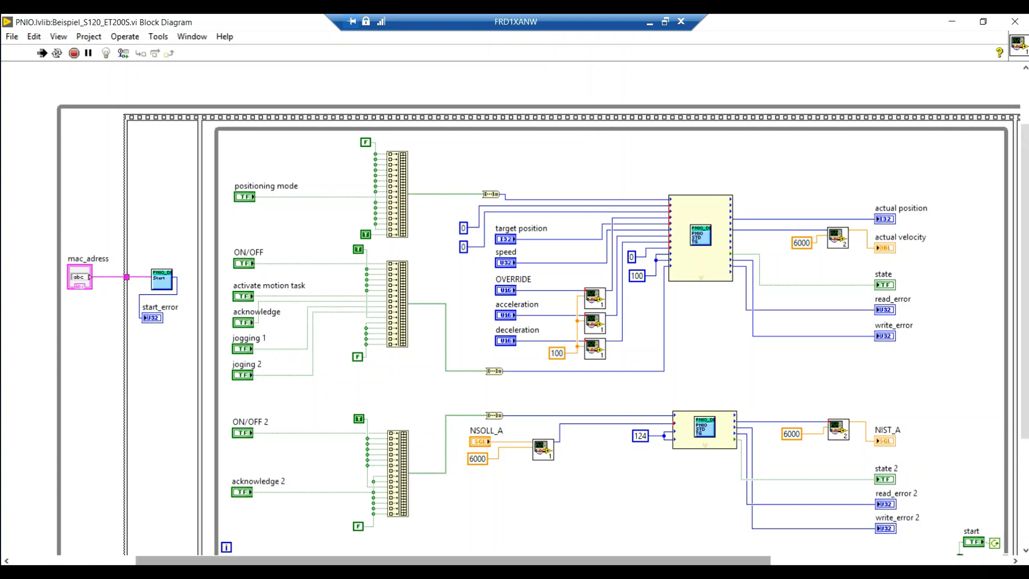
left_click_drag(453, 561, 514, 561)
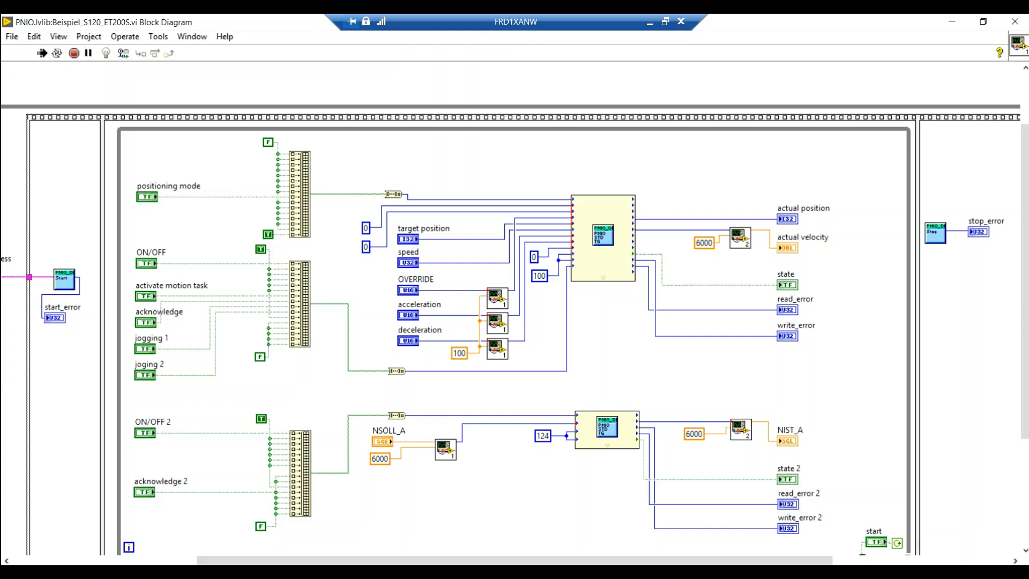
left_click_drag(1025, 281, 1025, 309)
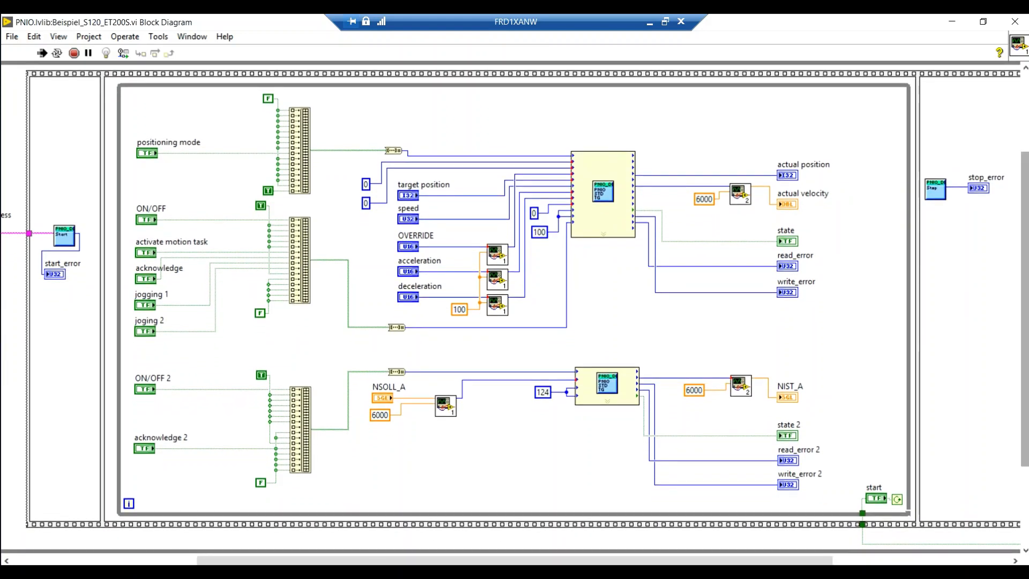
left_click_drag(515, 560, 484, 561)
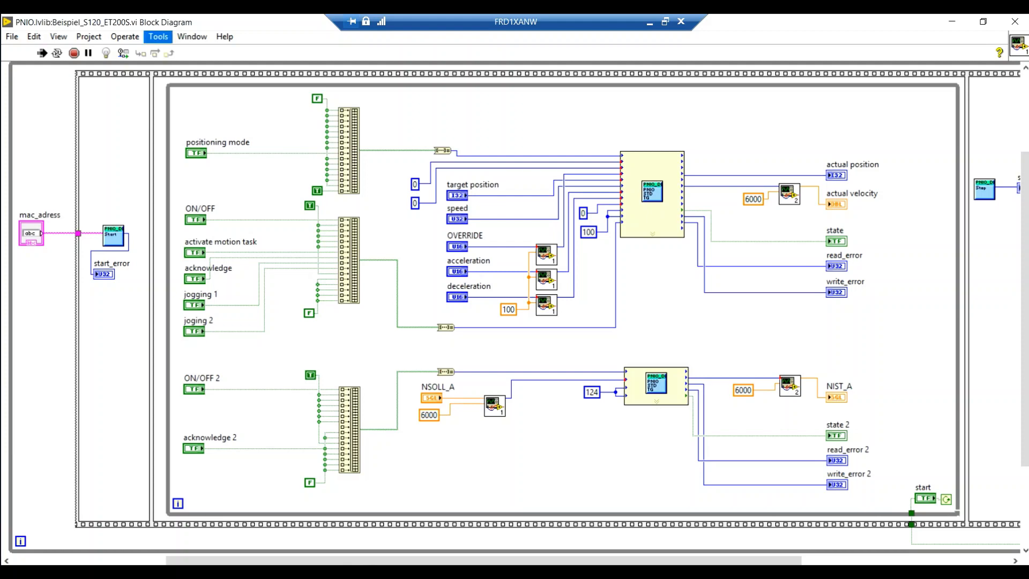
Show the front panel of Beispiel_S120_ET200S.vi and highlight the mac_adress entry.
key("Right")
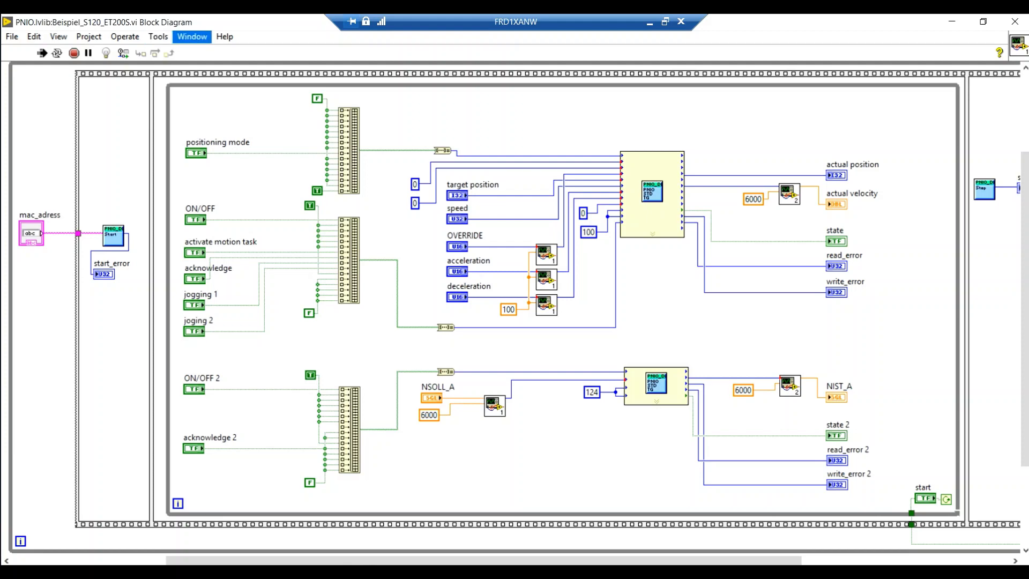
key("Down")
key("Down")
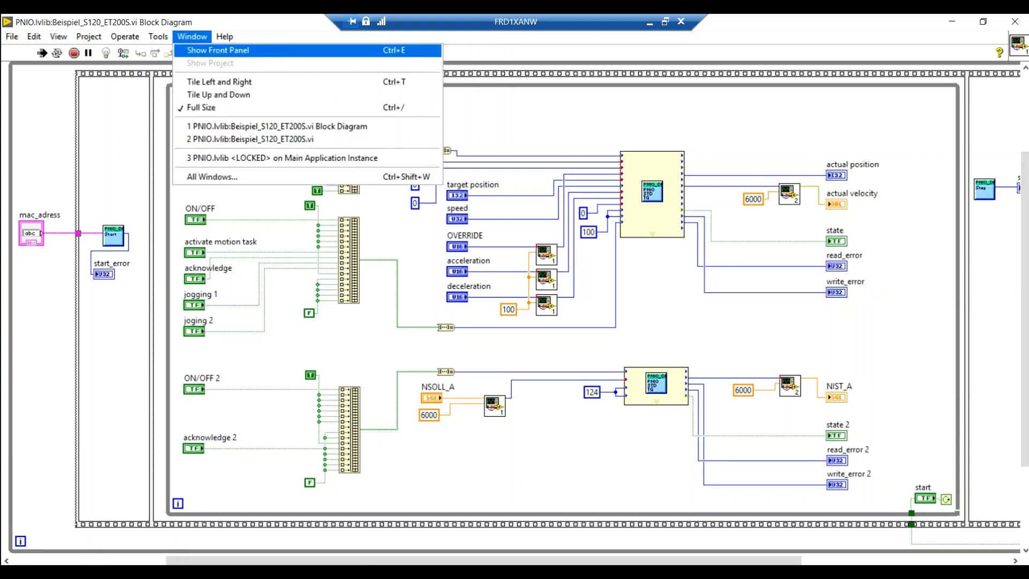
key("Return")
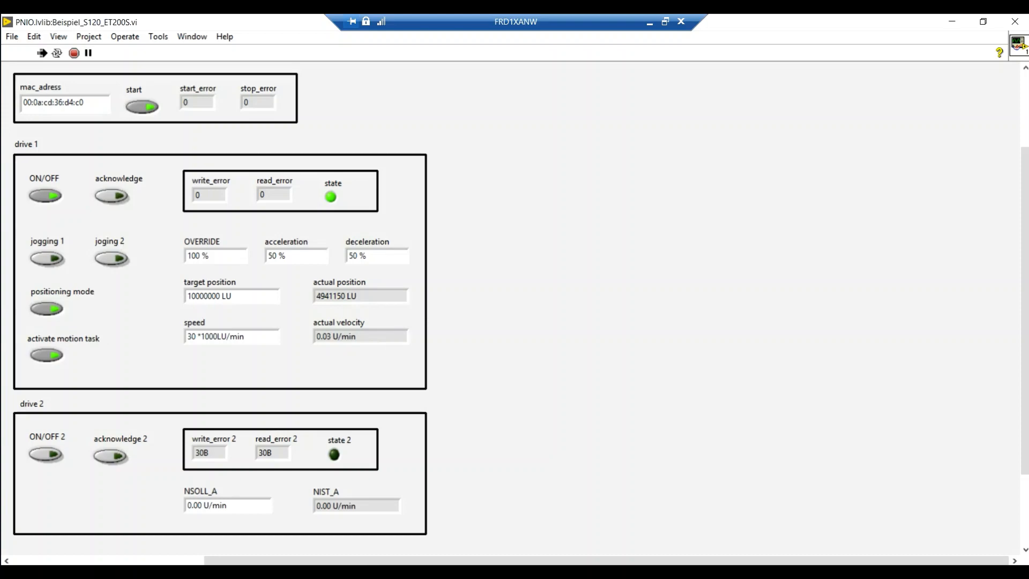
left_click_drag(84, 102, 22, 103)
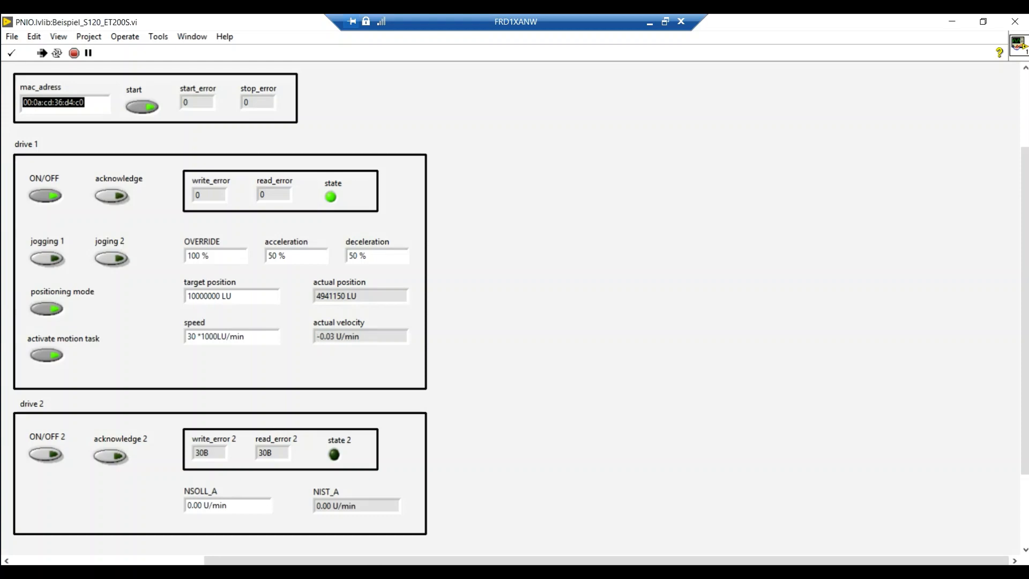
Jog drive 1 with joging 2 and in the opposite direction with jogging 1, checking the actual position and velocity, and switch jogging off.
left_click(111, 258)
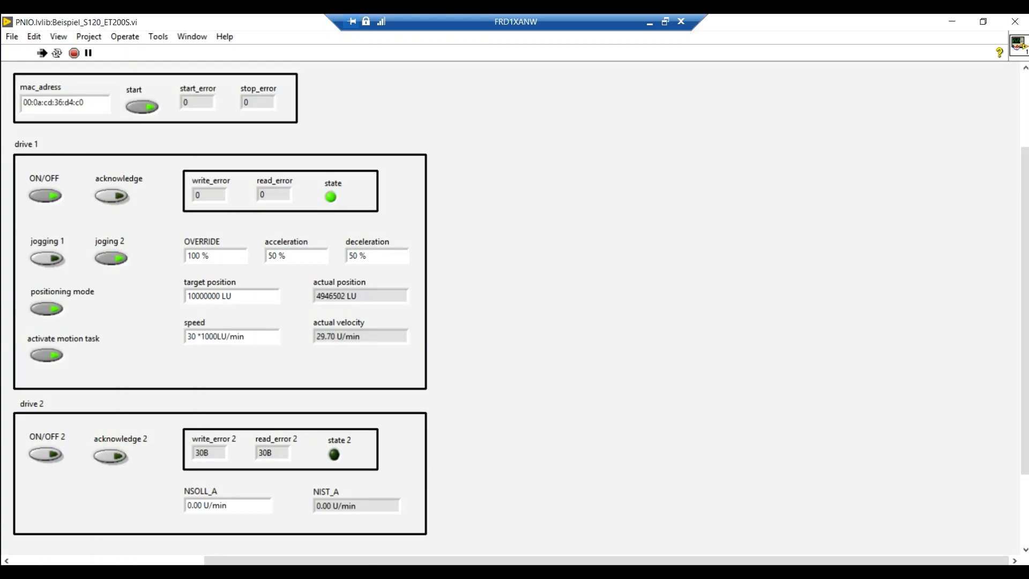
left_click_drag(360, 336, 316, 336)
left_click_drag(359, 297, 338, 296)
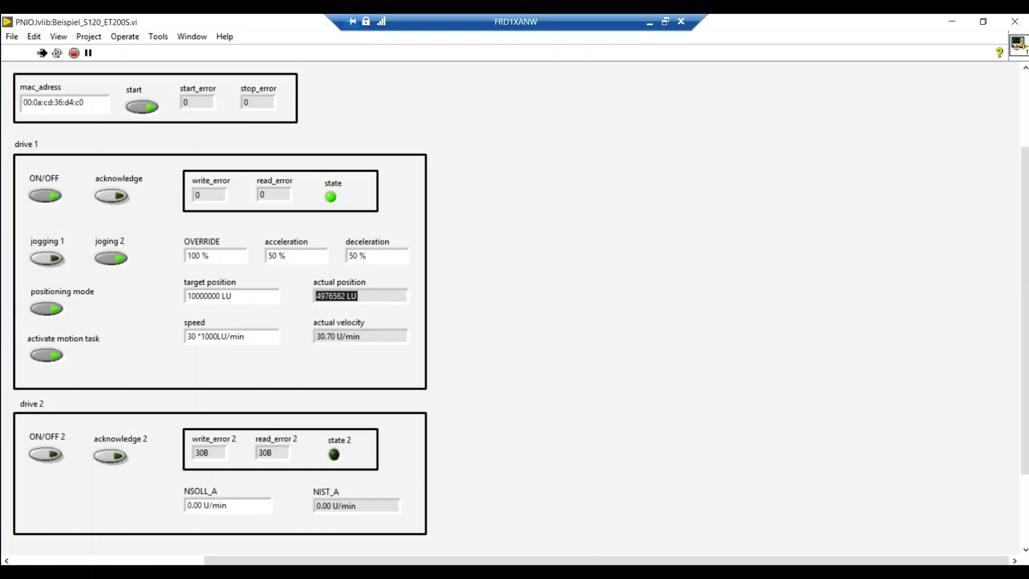
left_click_drag(360, 337, 316, 336)
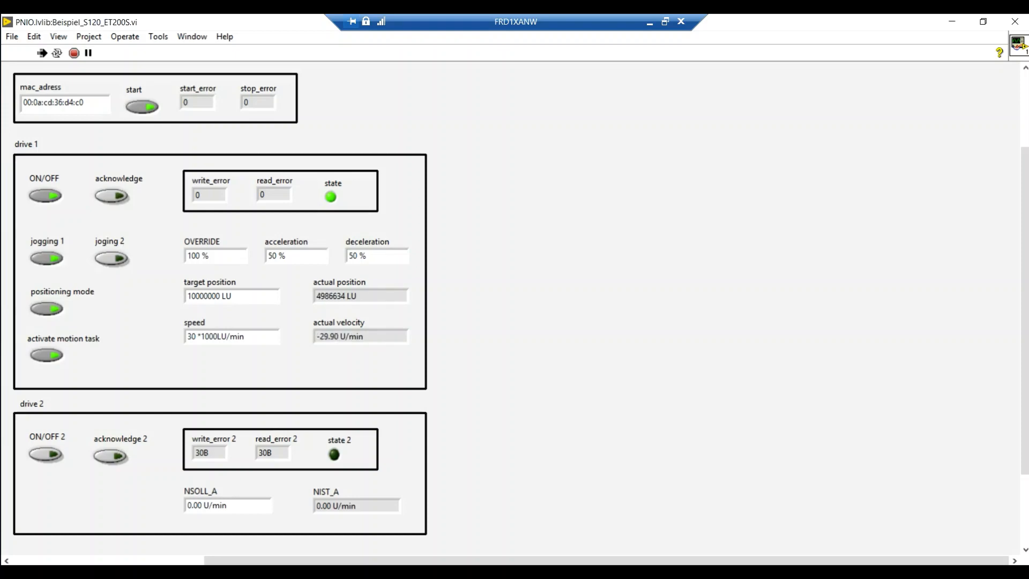
left_click_drag(364, 337, 315, 336)
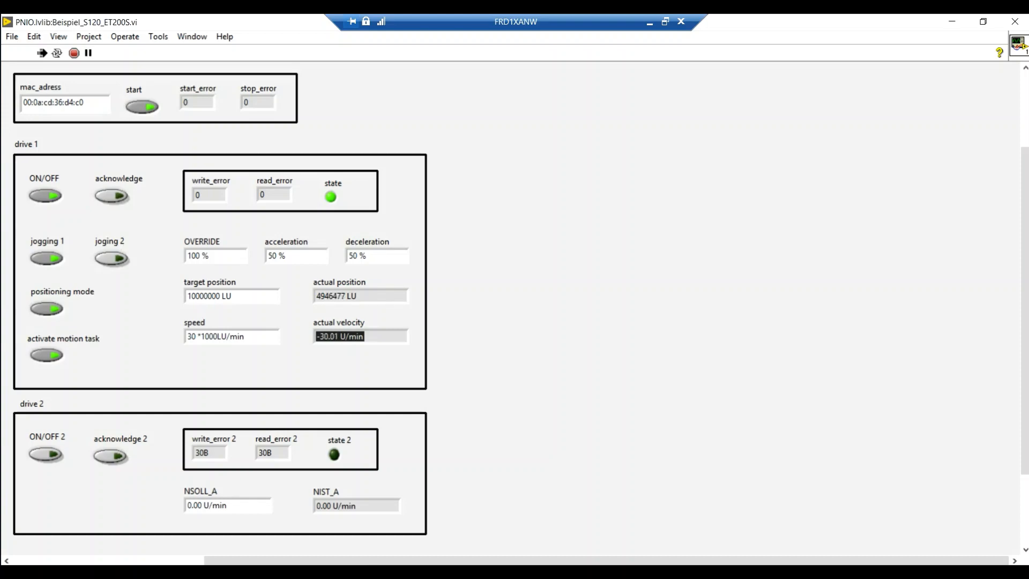
left_click(47, 258)
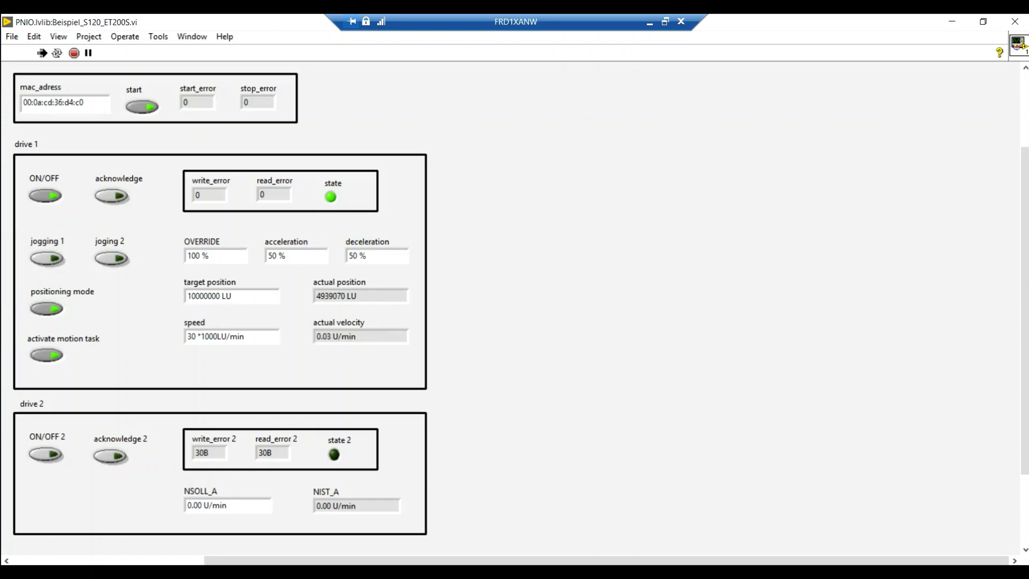
Check drive 1's actual velocity at standstill, and briefly switch joging 2 on and off again.
double_click(338, 337)
left_click(112, 258)
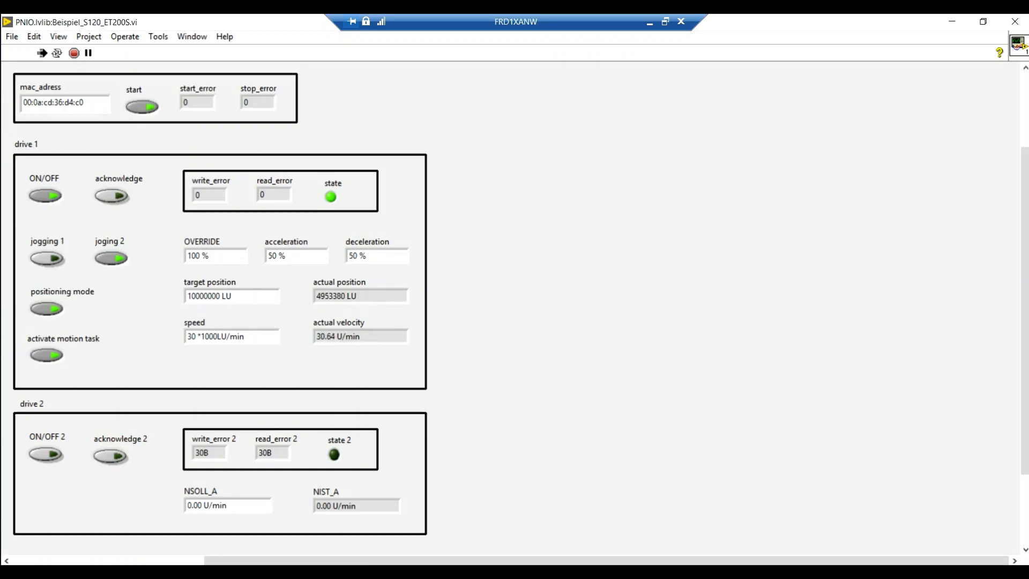
left_click(112, 259)
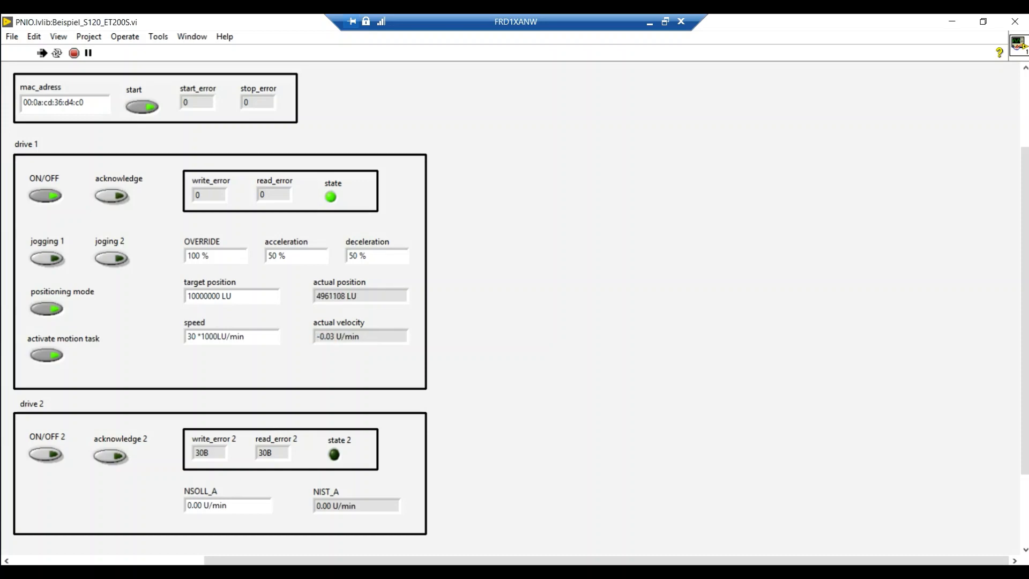